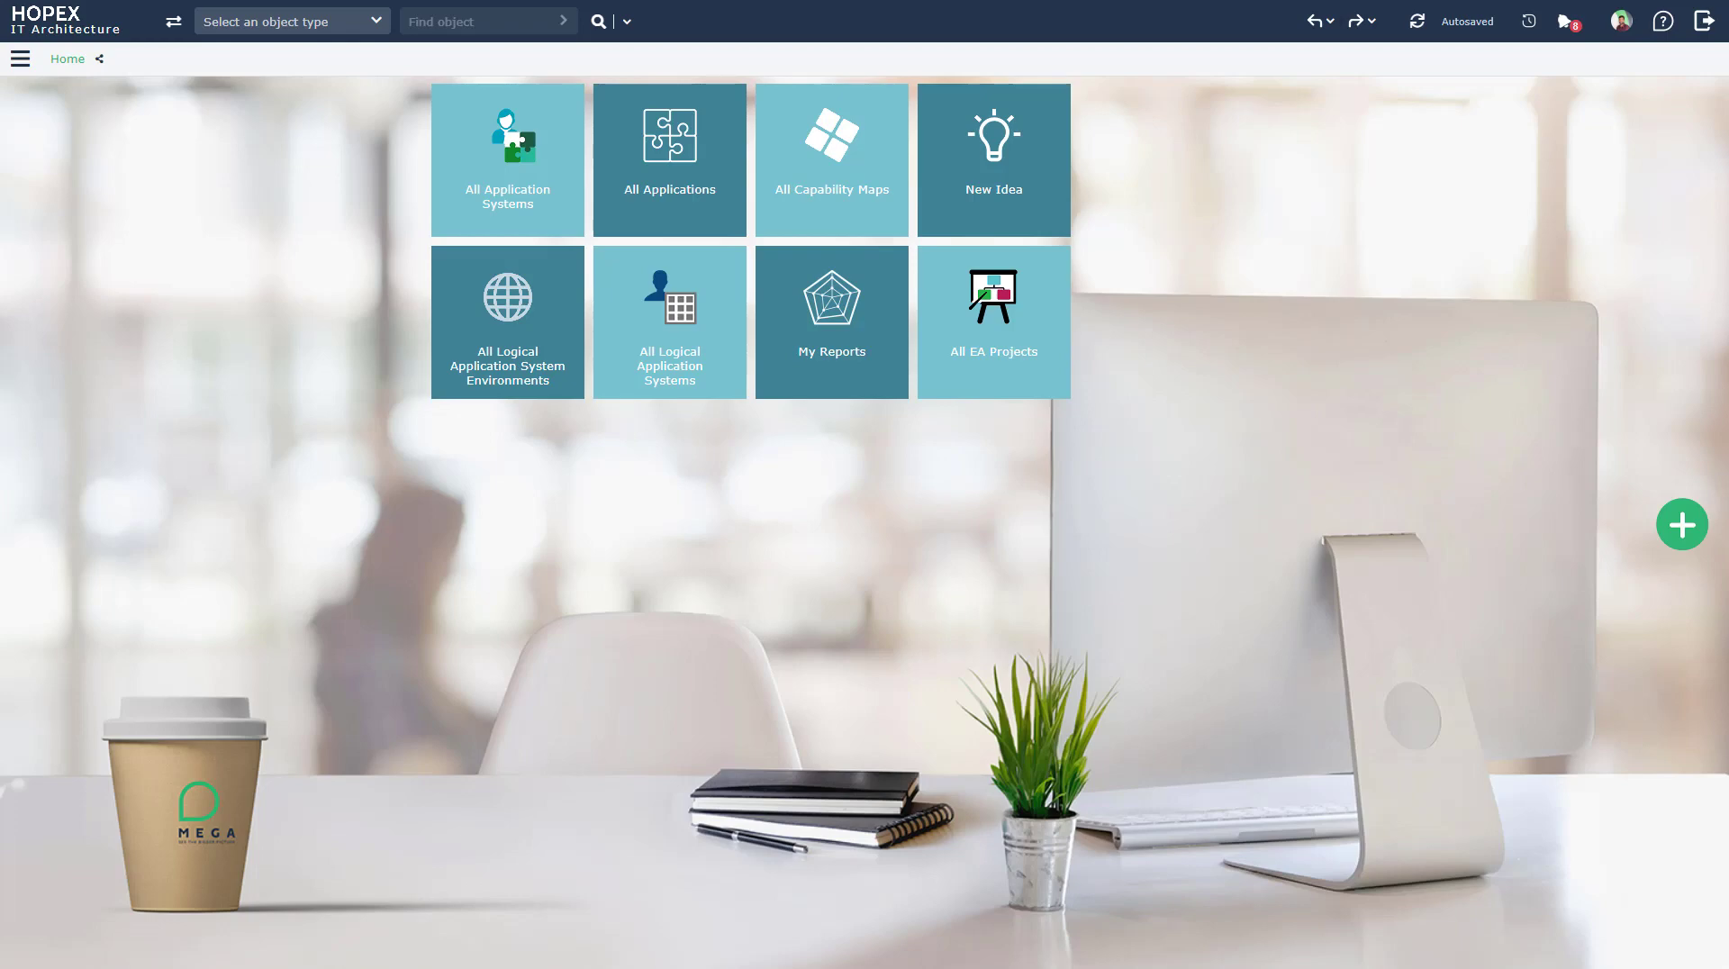
Switch to the Excel workbook and review the flow names, sender and receiver applications in the Application Flow sheet, then close it
{"action": "key", "text": "alt+Tab"}
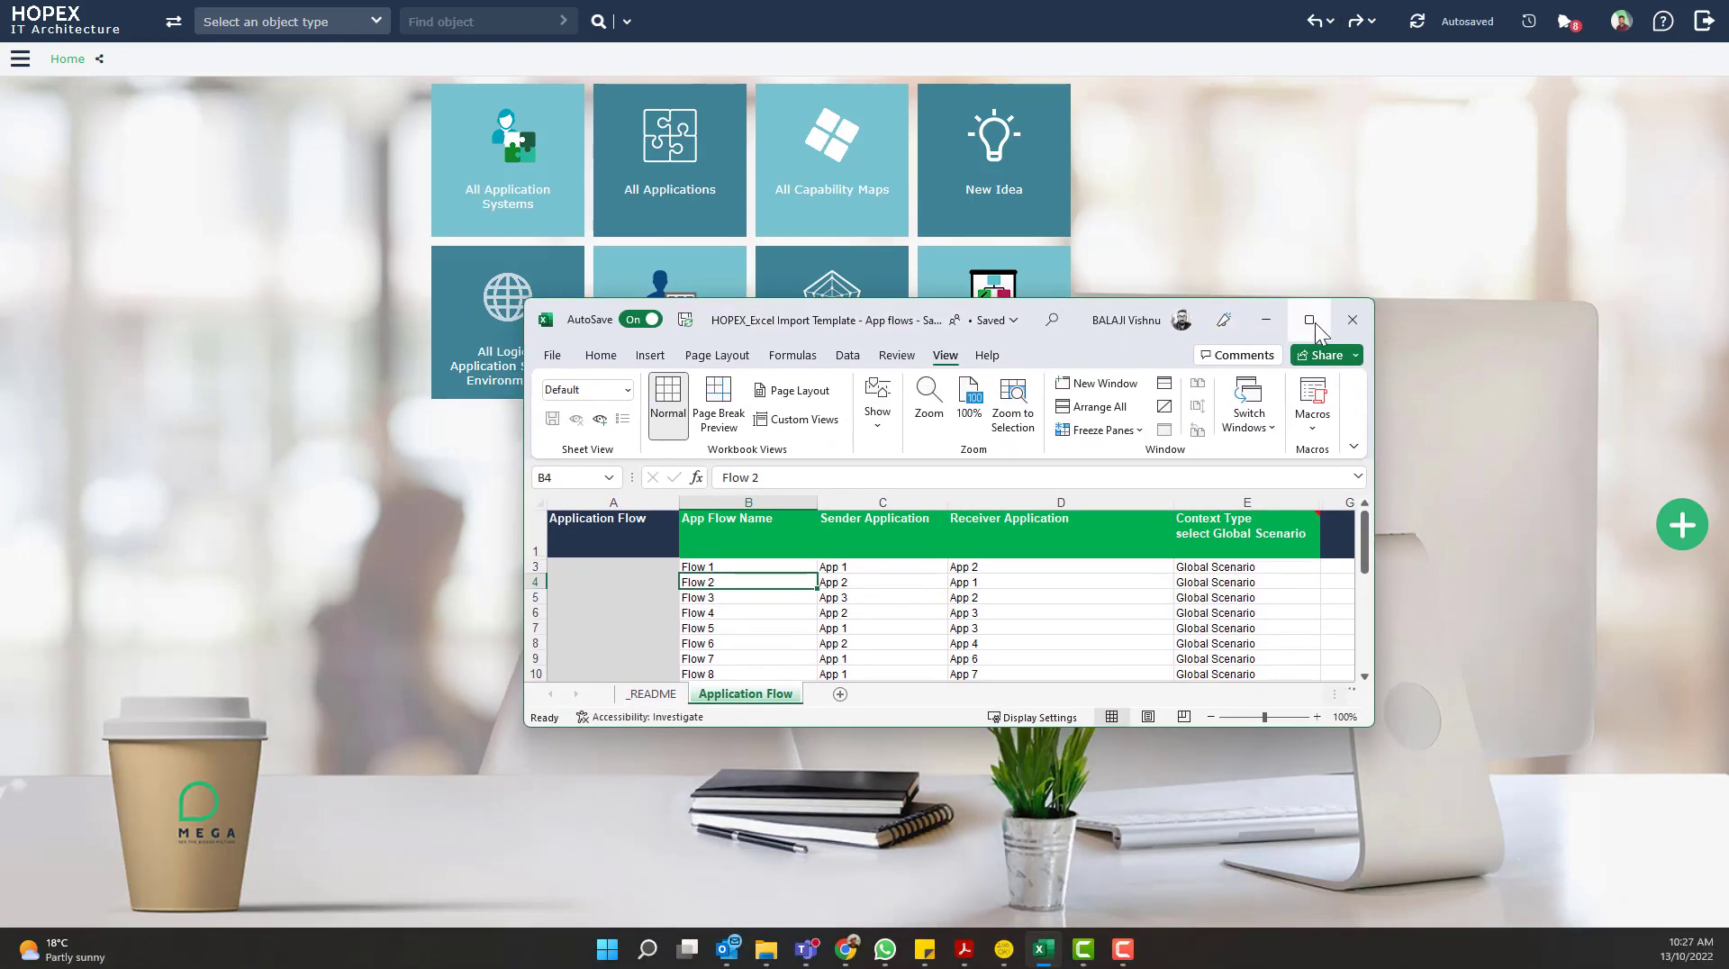
{"action": "left_click", "coordinate": [1309, 320]}
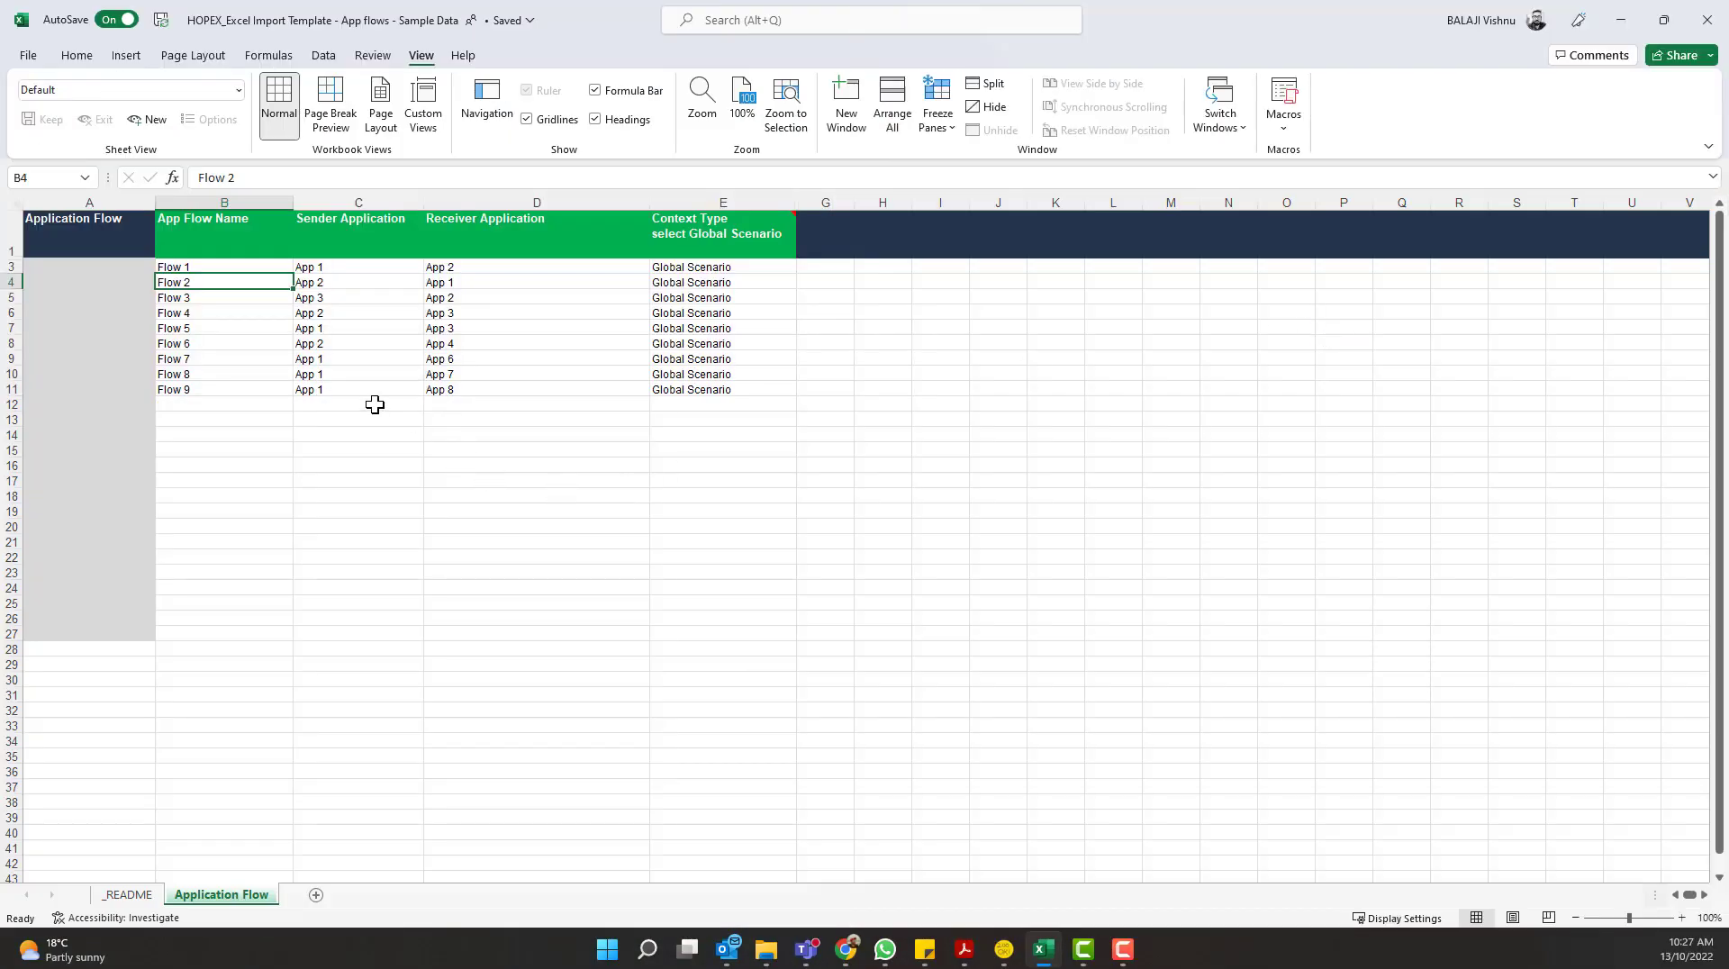
{"action": "left_click", "coordinate": [375, 404]}
{"action": "left_click_drag", "start_coordinate": [214, 267], "coordinate": [731, 390]}
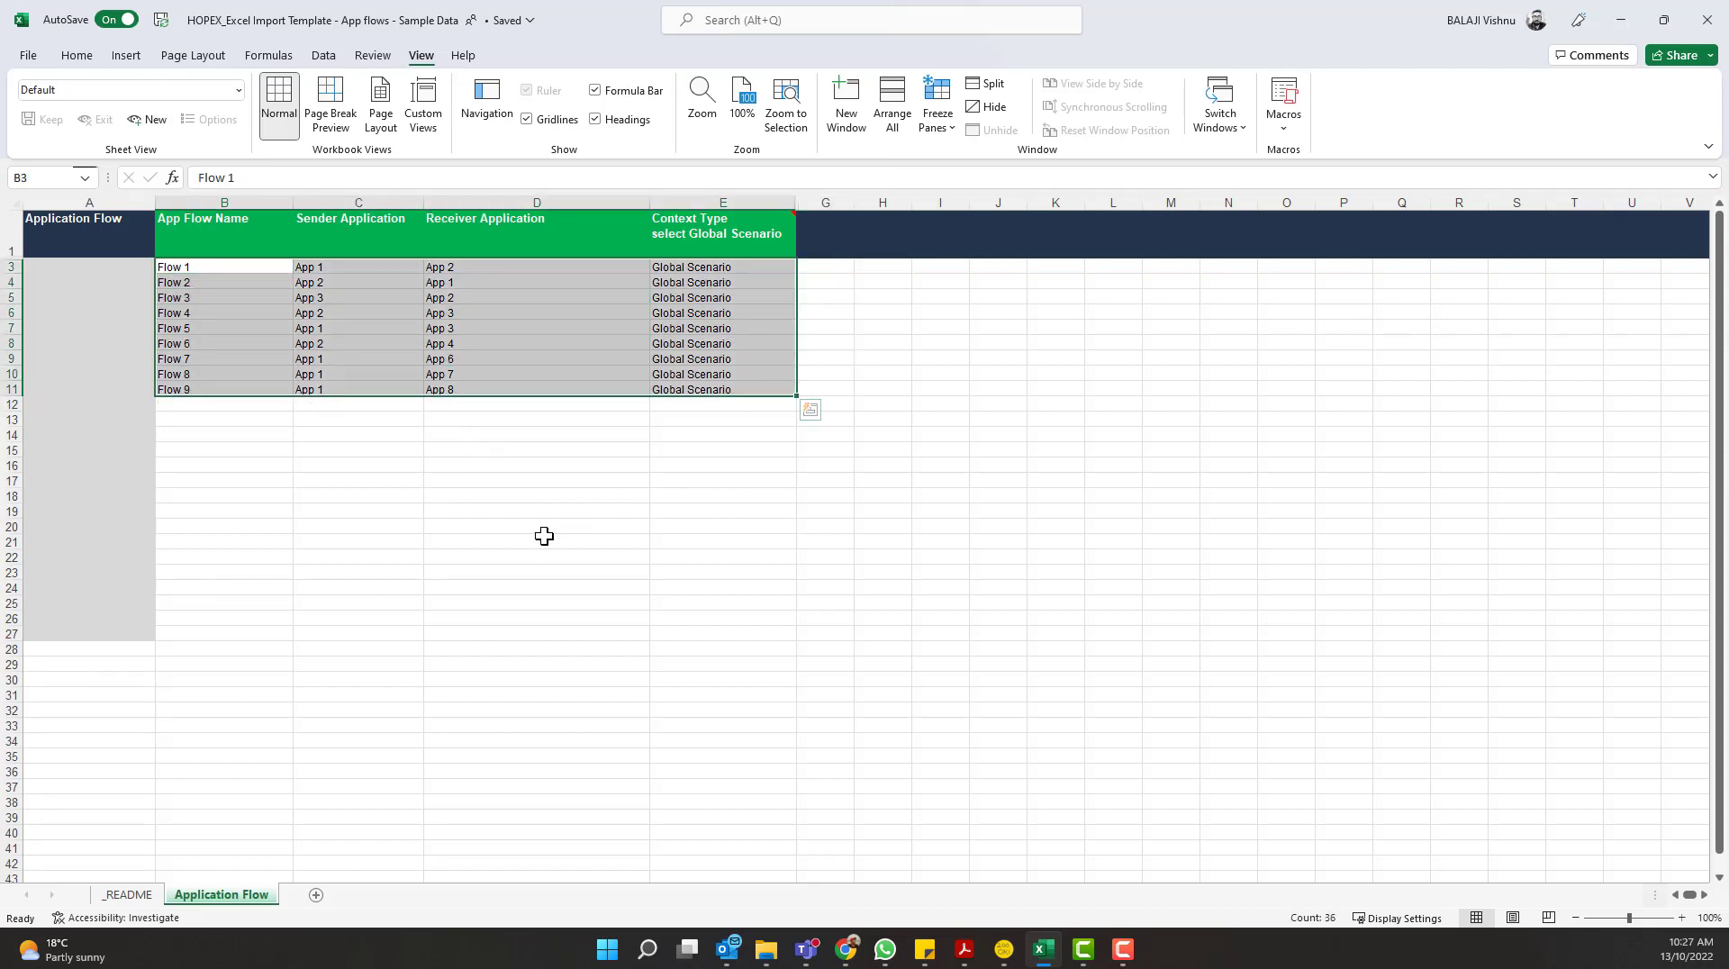
{"action": "left_click", "coordinate": [328, 269]}
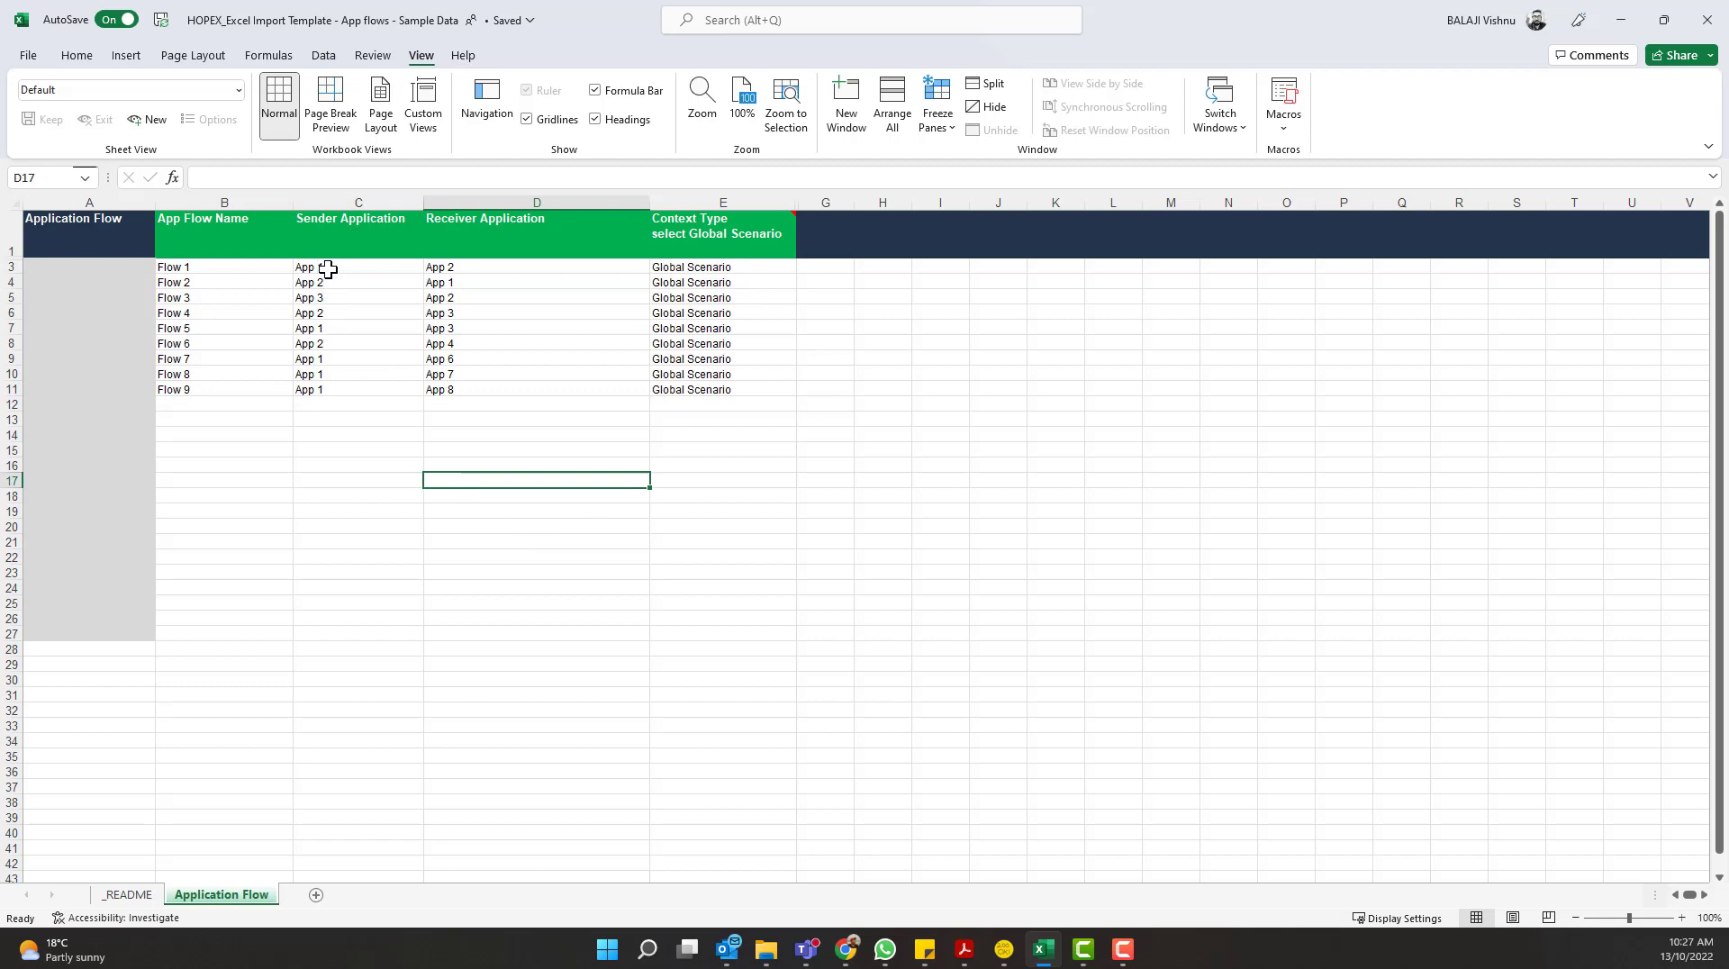
{"action": "left_click", "coordinate": [494, 269]}
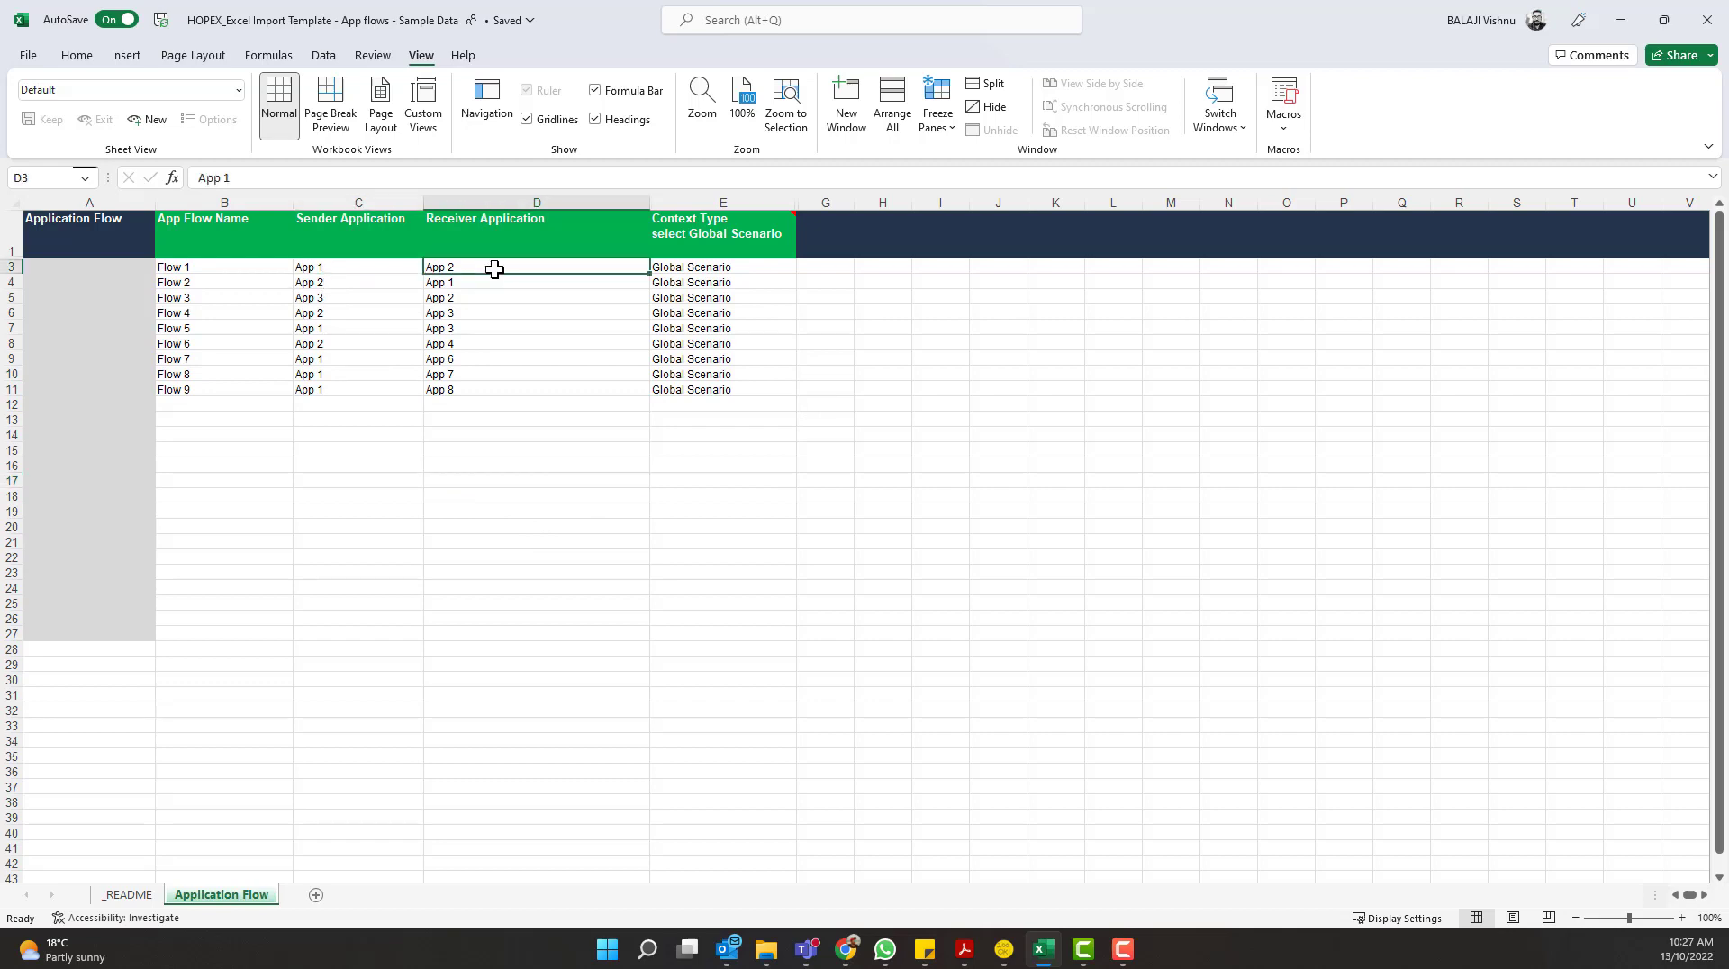
{"action": "left_click", "coordinate": [198, 268]}
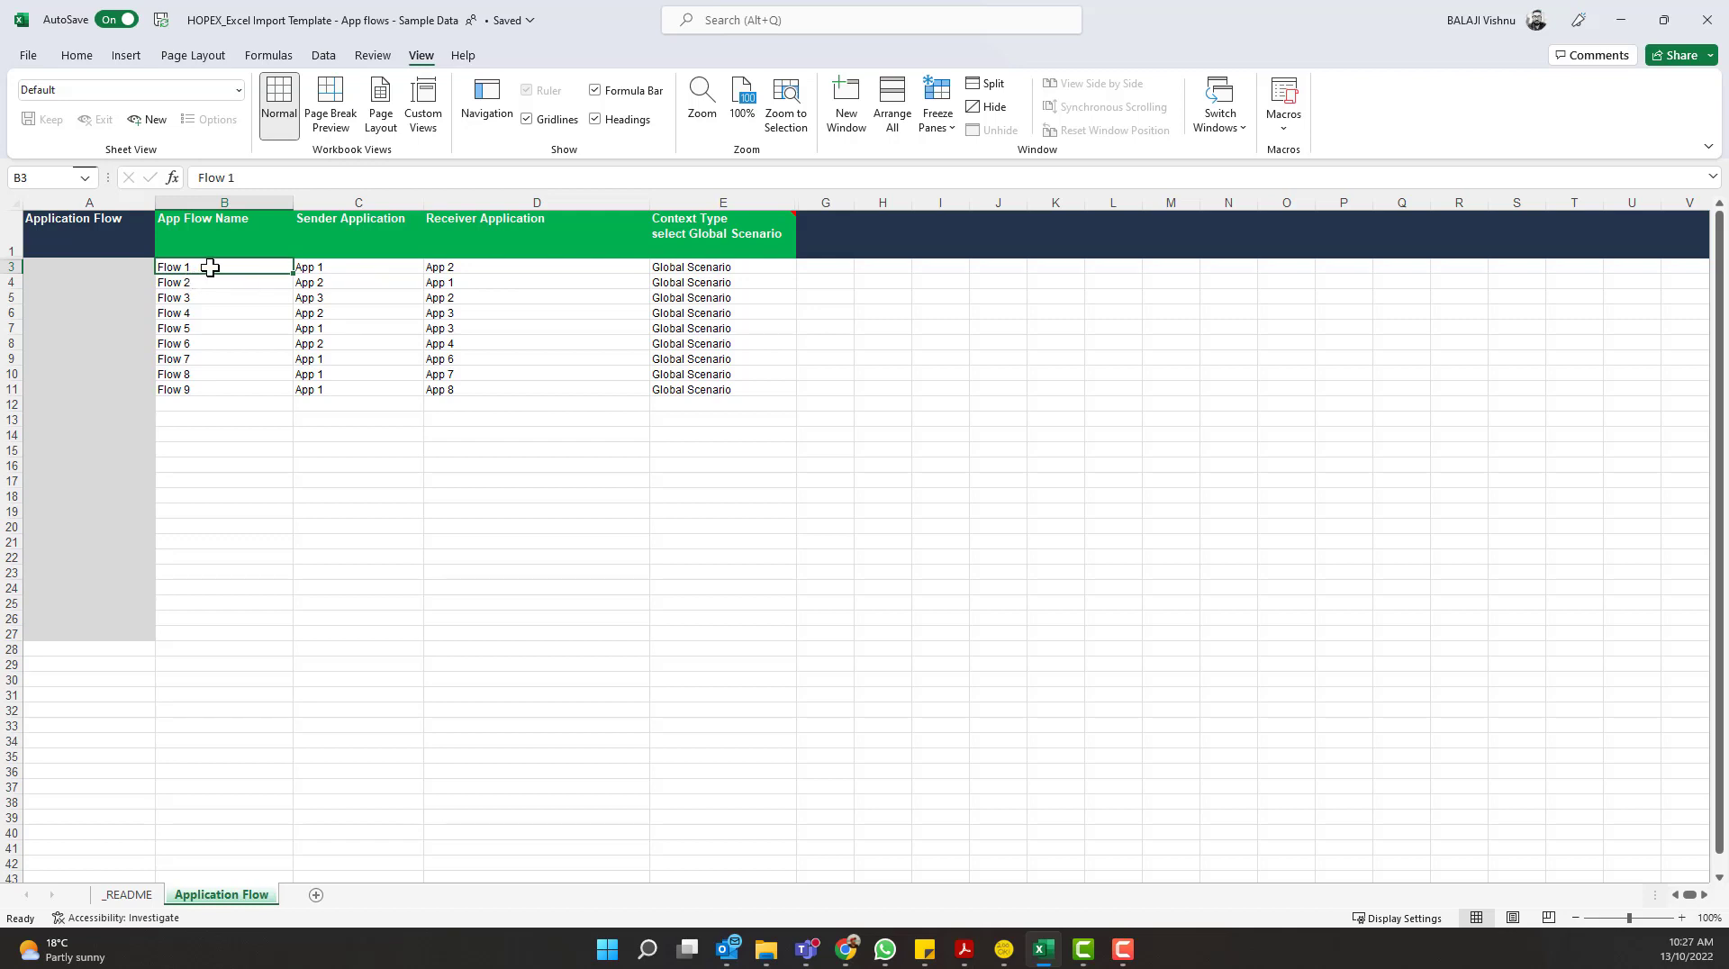
{"action": "left_click_drag", "start_coordinate": [203, 266], "coordinate": [494, 385]}
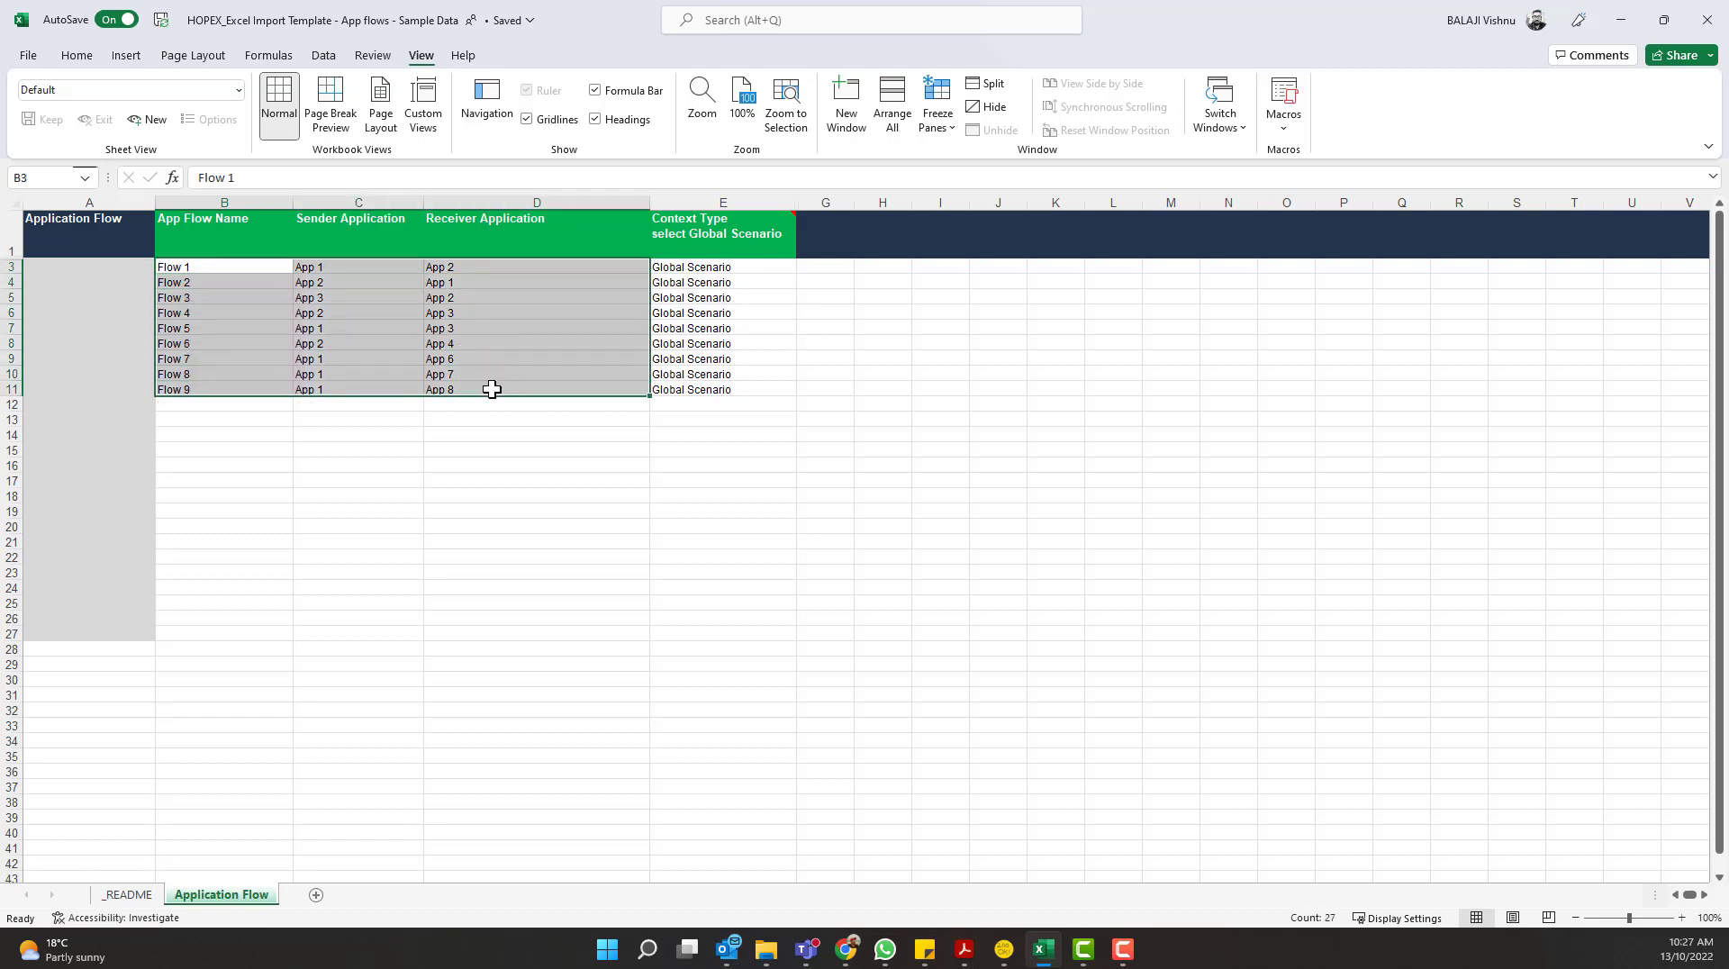
{"action": "left_click", "coordinate": [564, 464]}
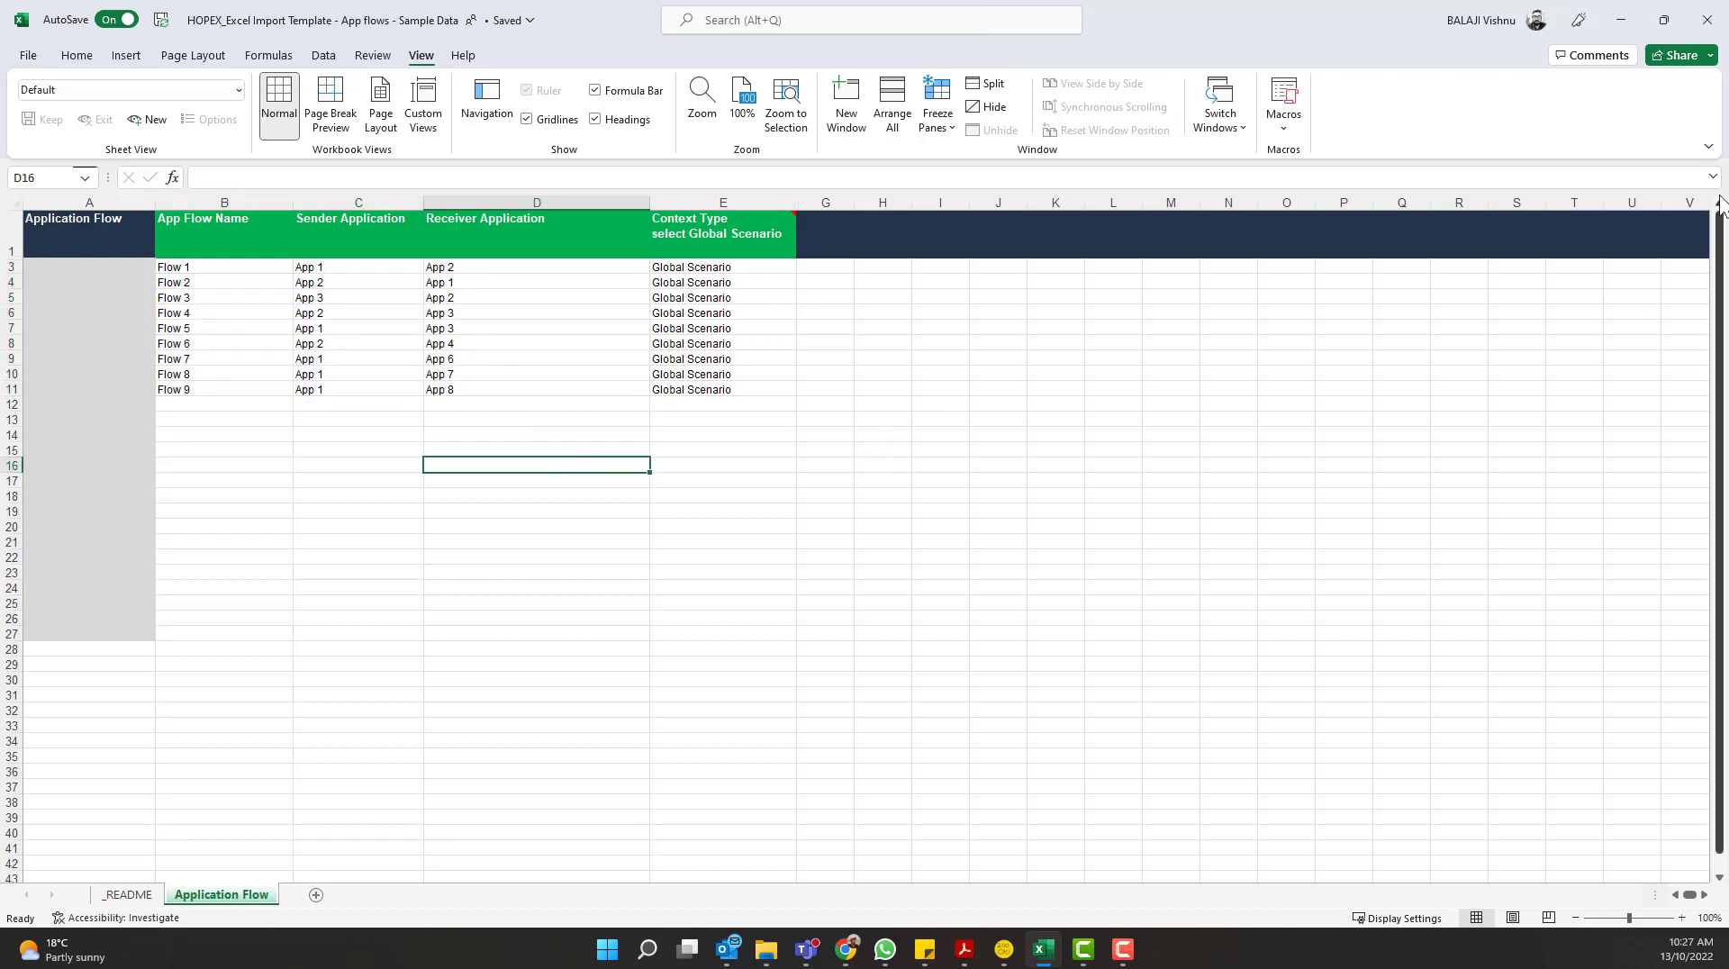
{"action": "left_click", "coordinate": [1709, 32]}
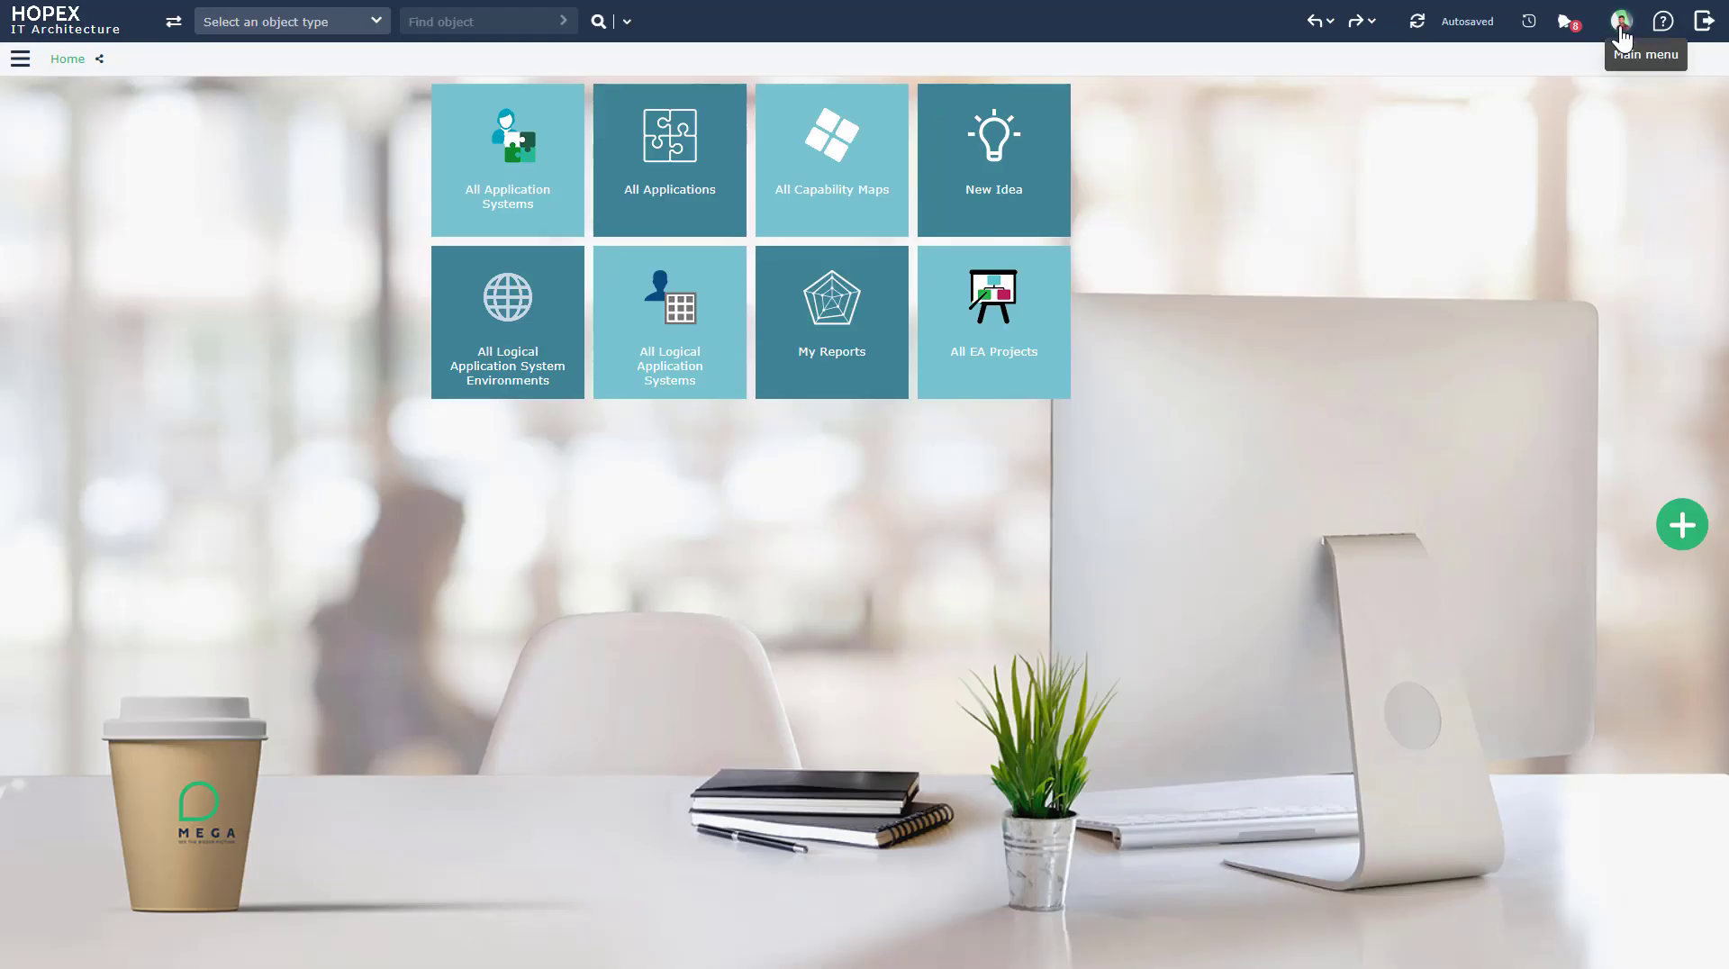
Import the Excel file "HOPEX_Excel Import Template - App flows - Sample Data.xlsx" into HOPEX with history kept
{"action": "left_click", "coordinate": [1623, 38]}
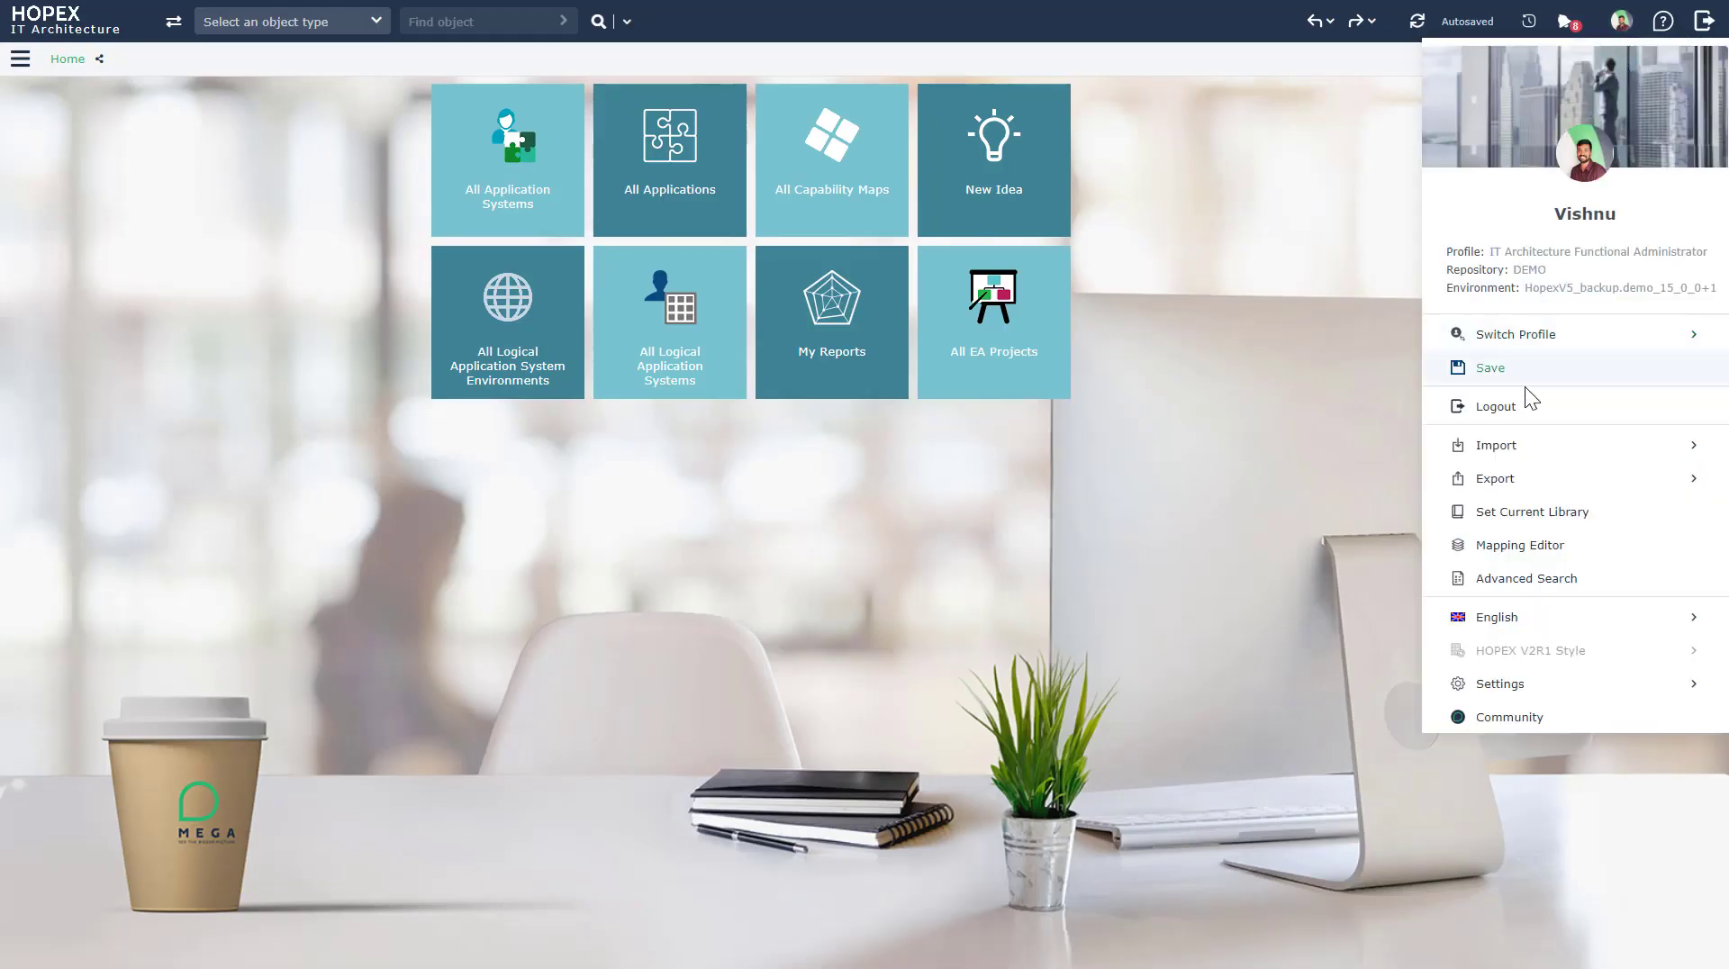
{"action": "mouse_move", "coordinate": [1520, 454]}
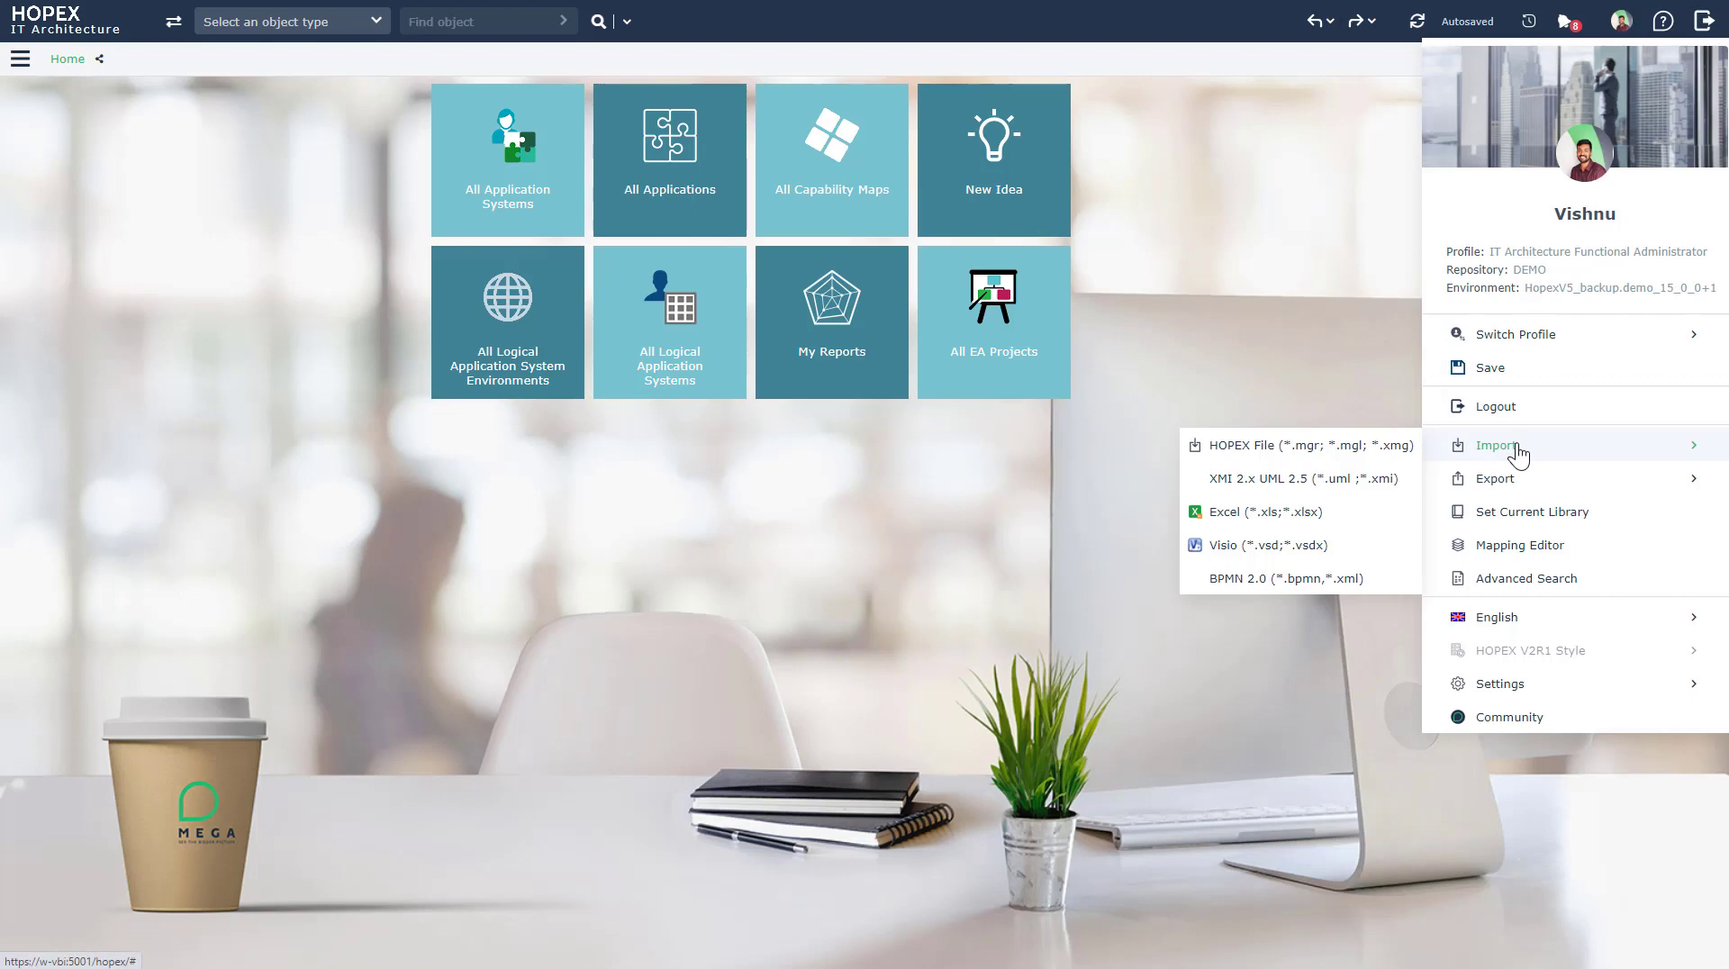
{"action": "left_click", "coordinate": [1307, 524]}
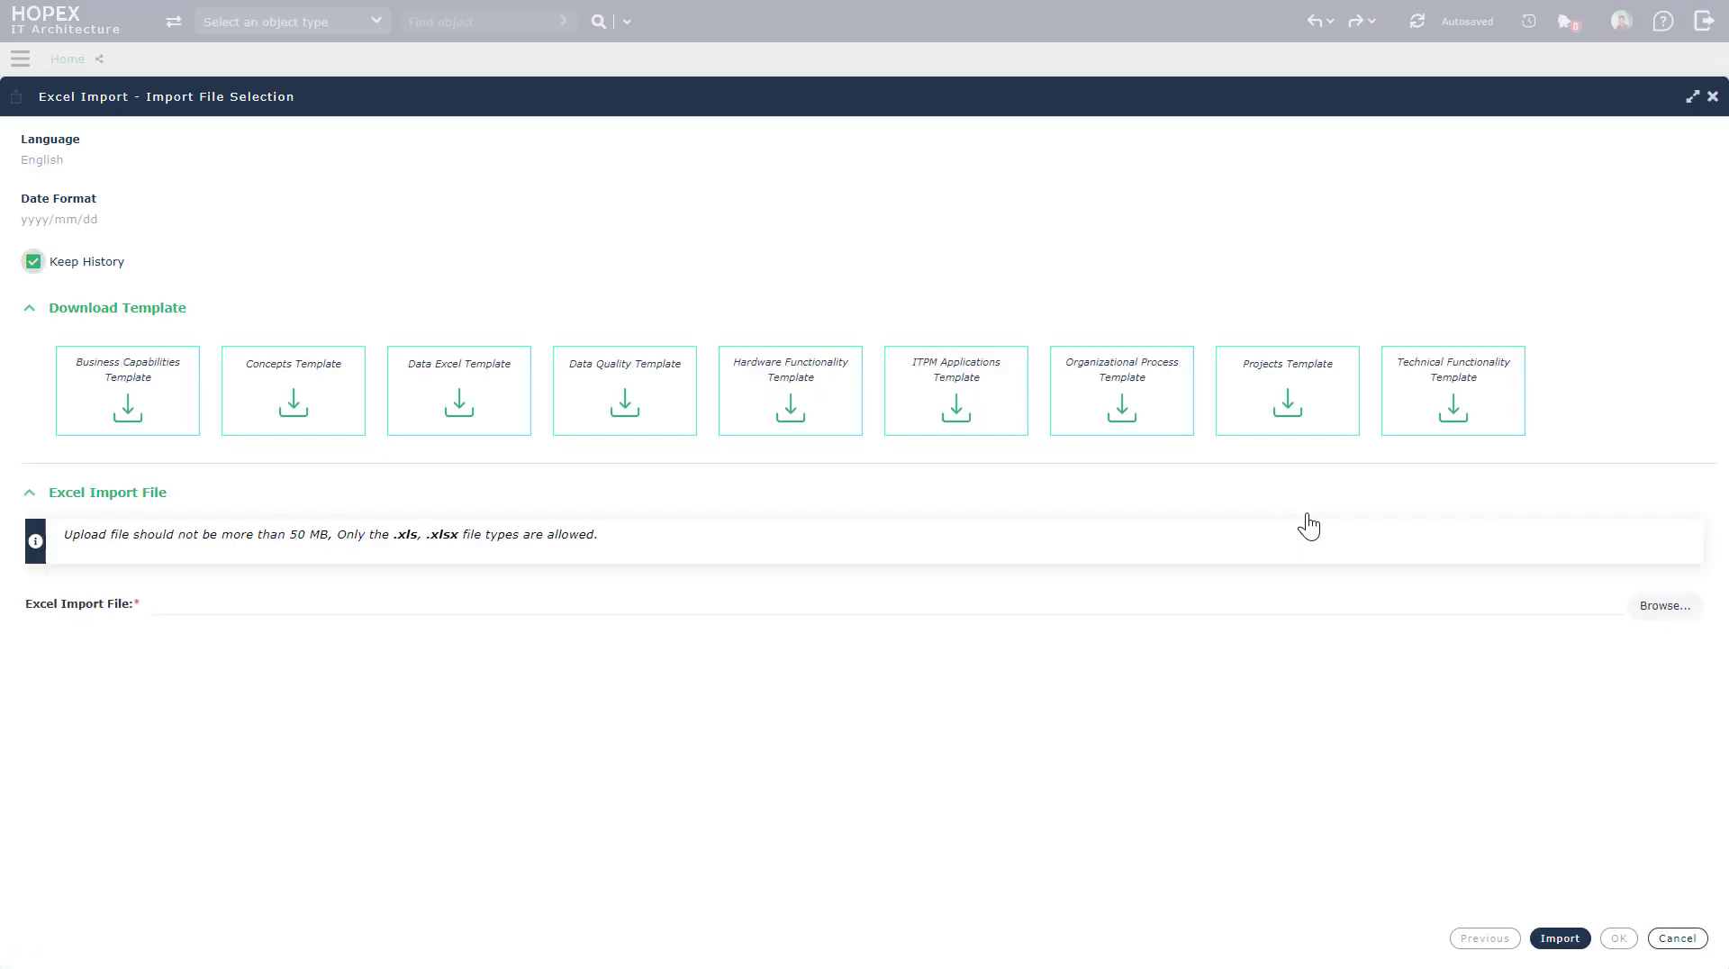
{"action": "left_click", "coordinate": [1651, 619]}
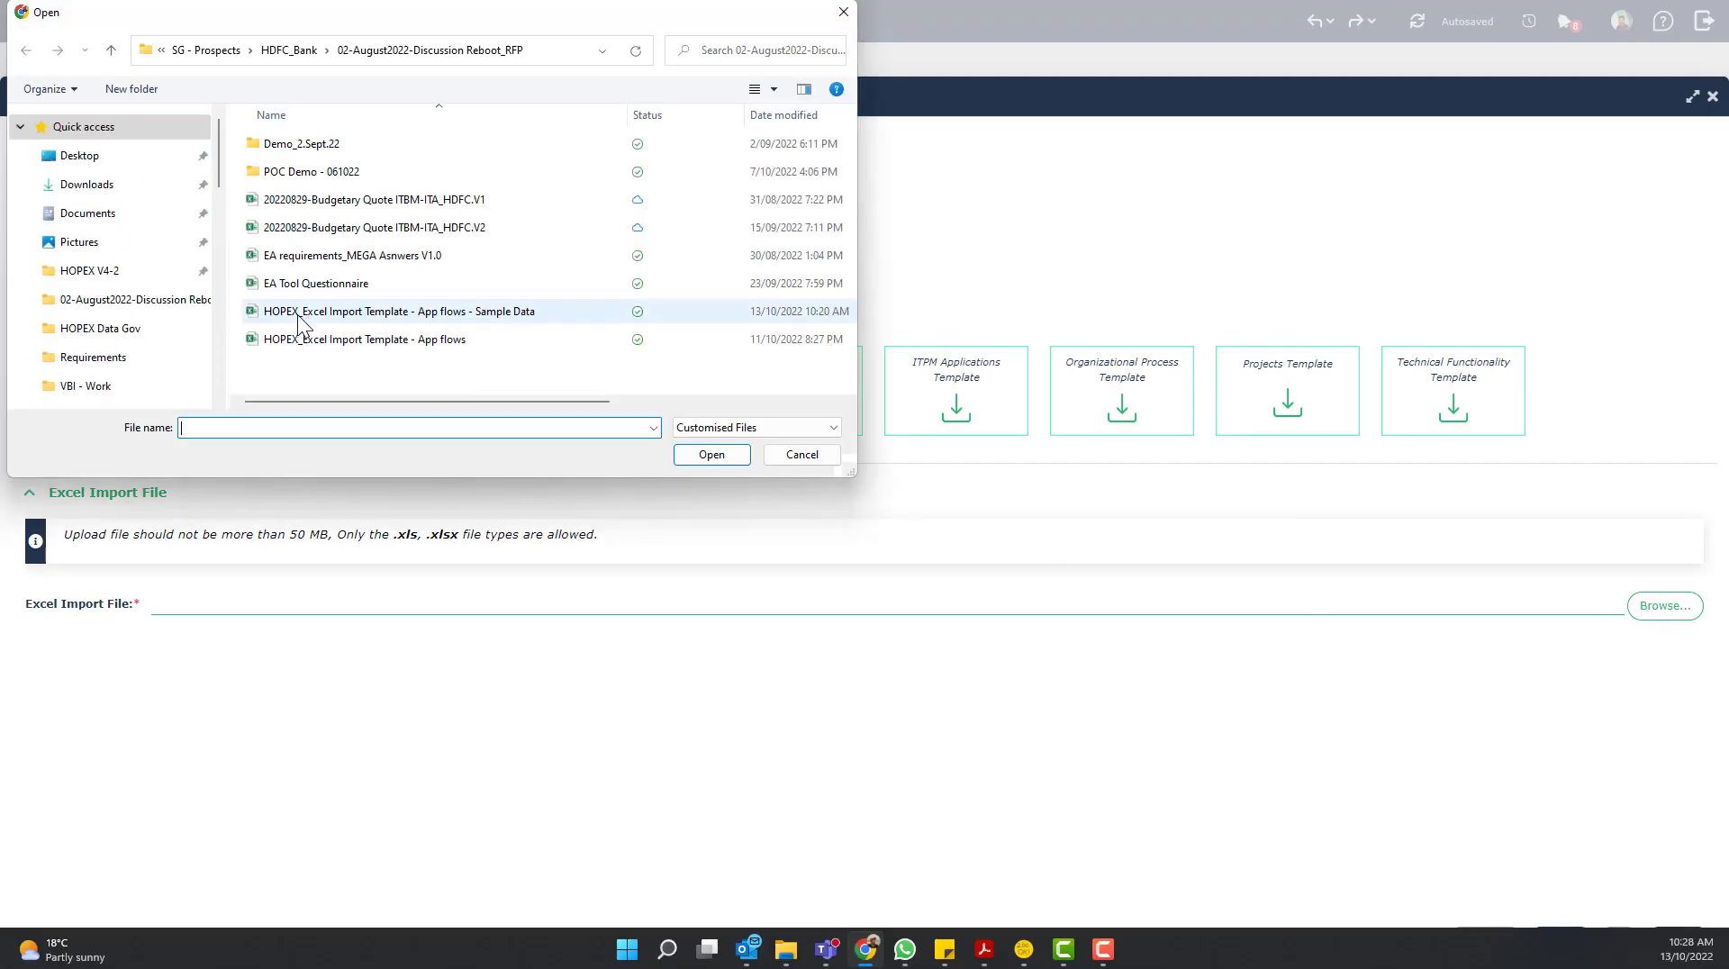
{"action": "left_click", "coordinate": [387, 311]}
{"action": "double_click", "coordinate": [387, 311]}
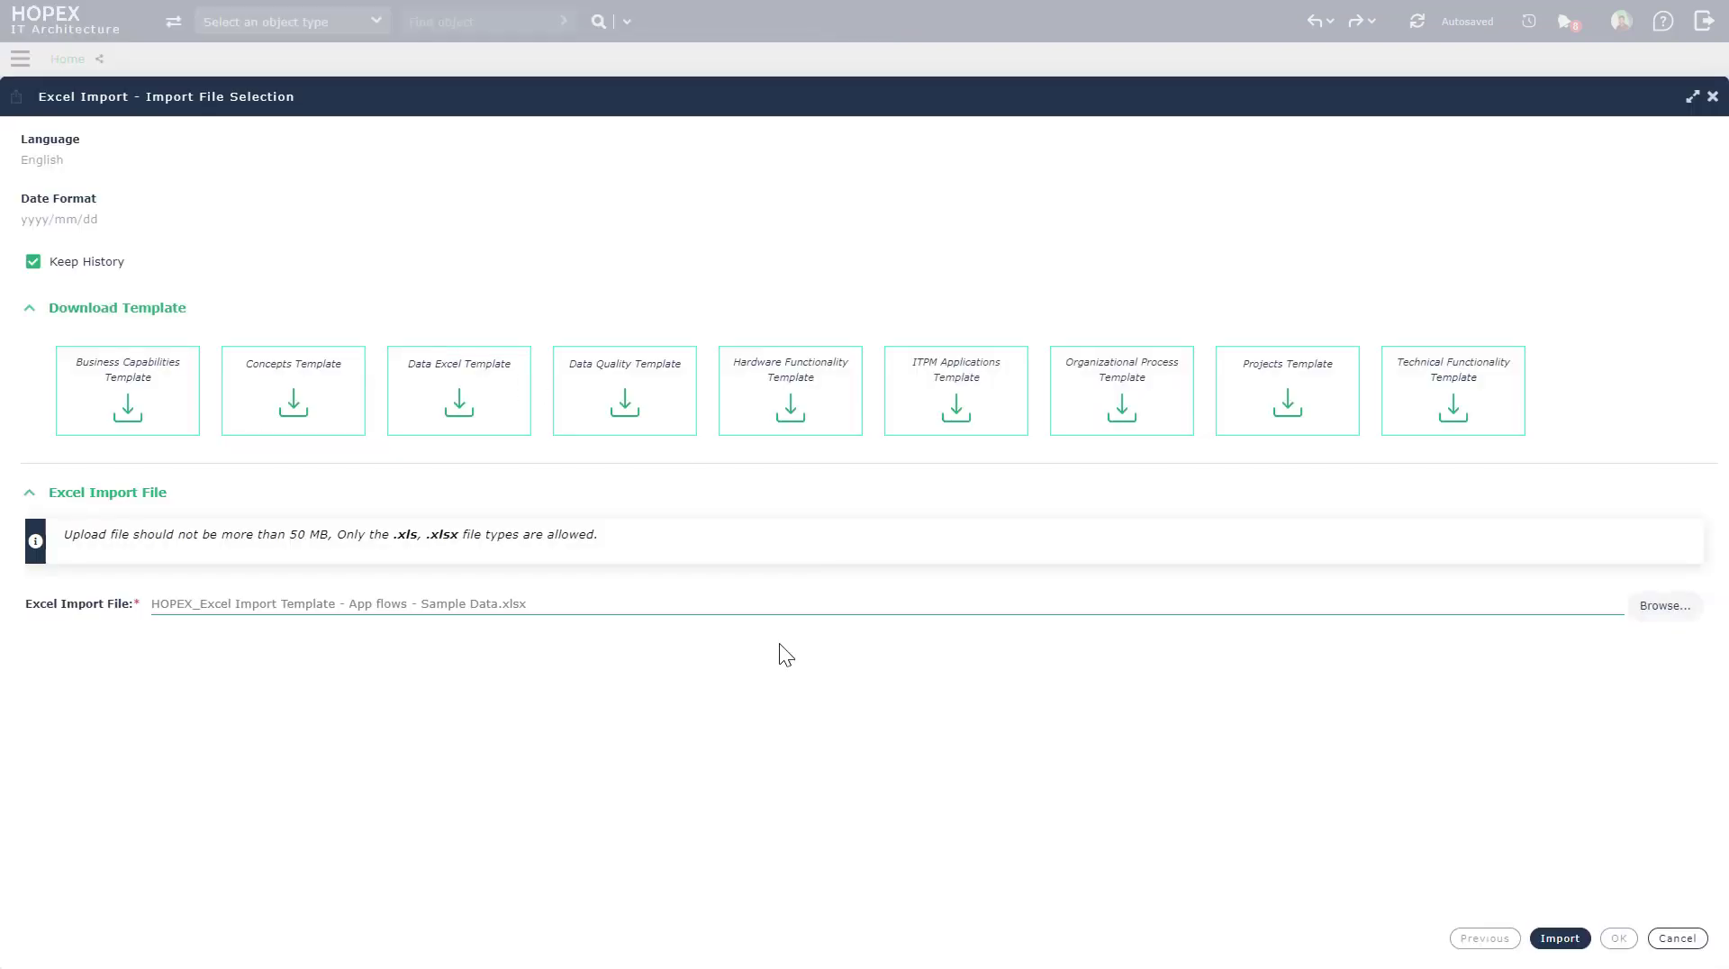
{"action": "left_click", "coordinate": [1560, 938]}
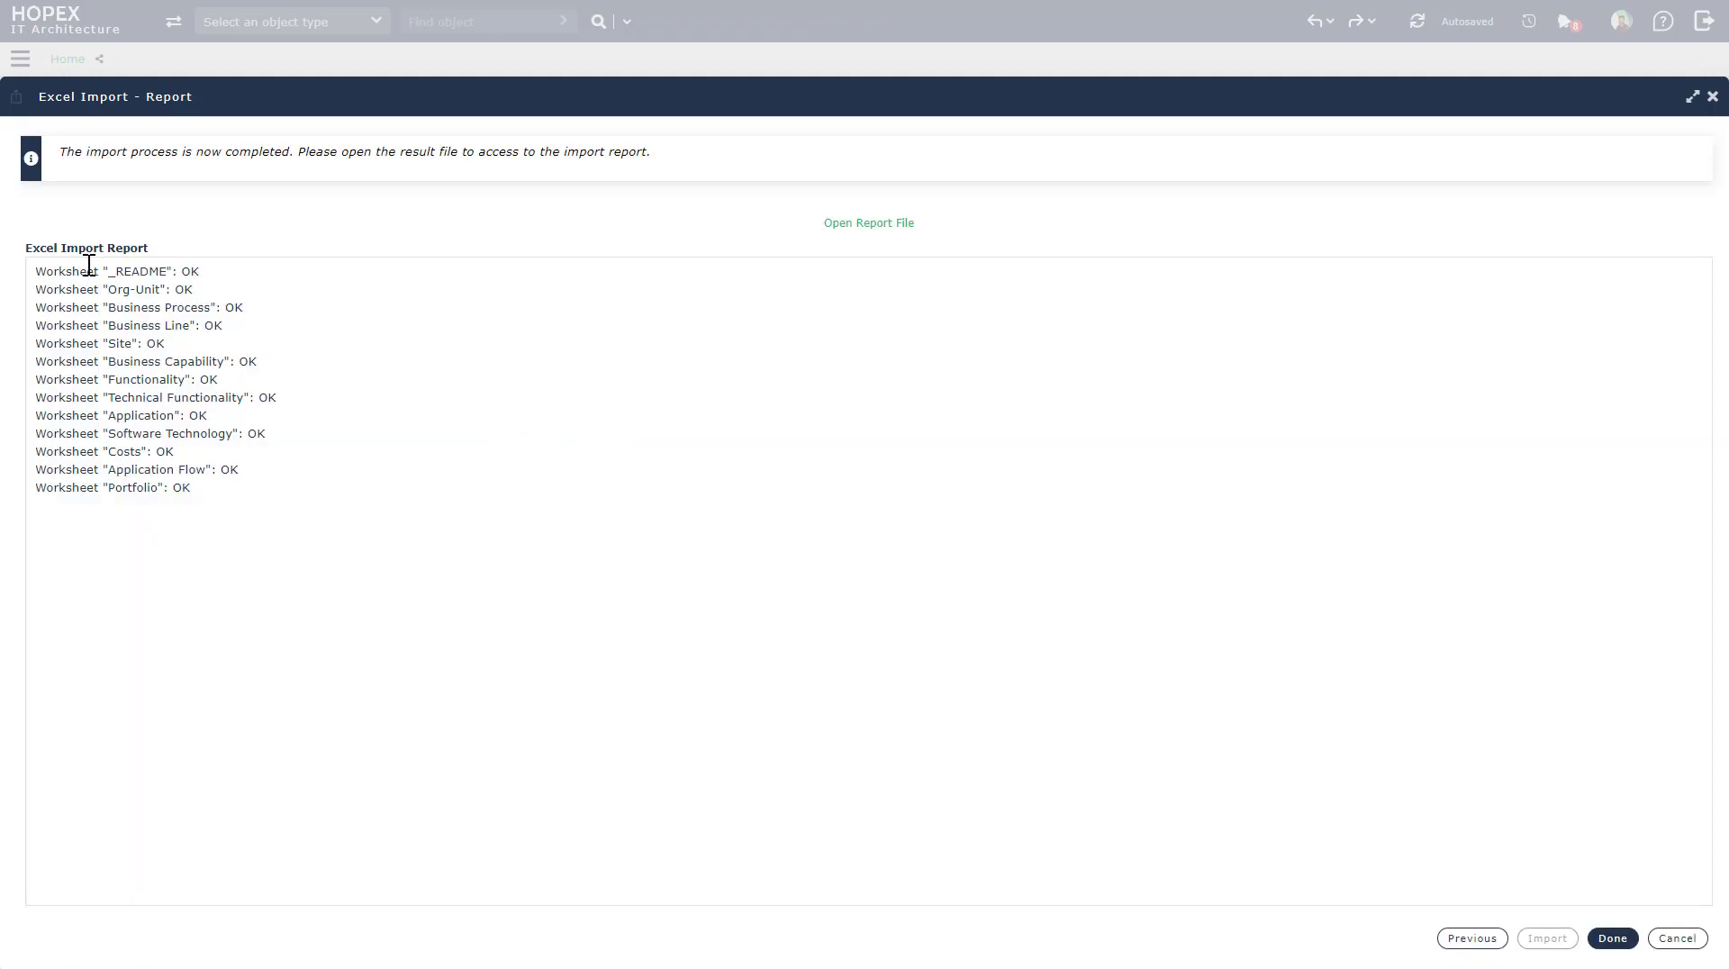
Review the status of each worksheet in the Excel import report and finish the import
{"action": "left_click_drag", "start_coordinate": [36, 268], "coordinate": [358, 522]}
{"action": "left_click", "coordinate": [356, 522]}
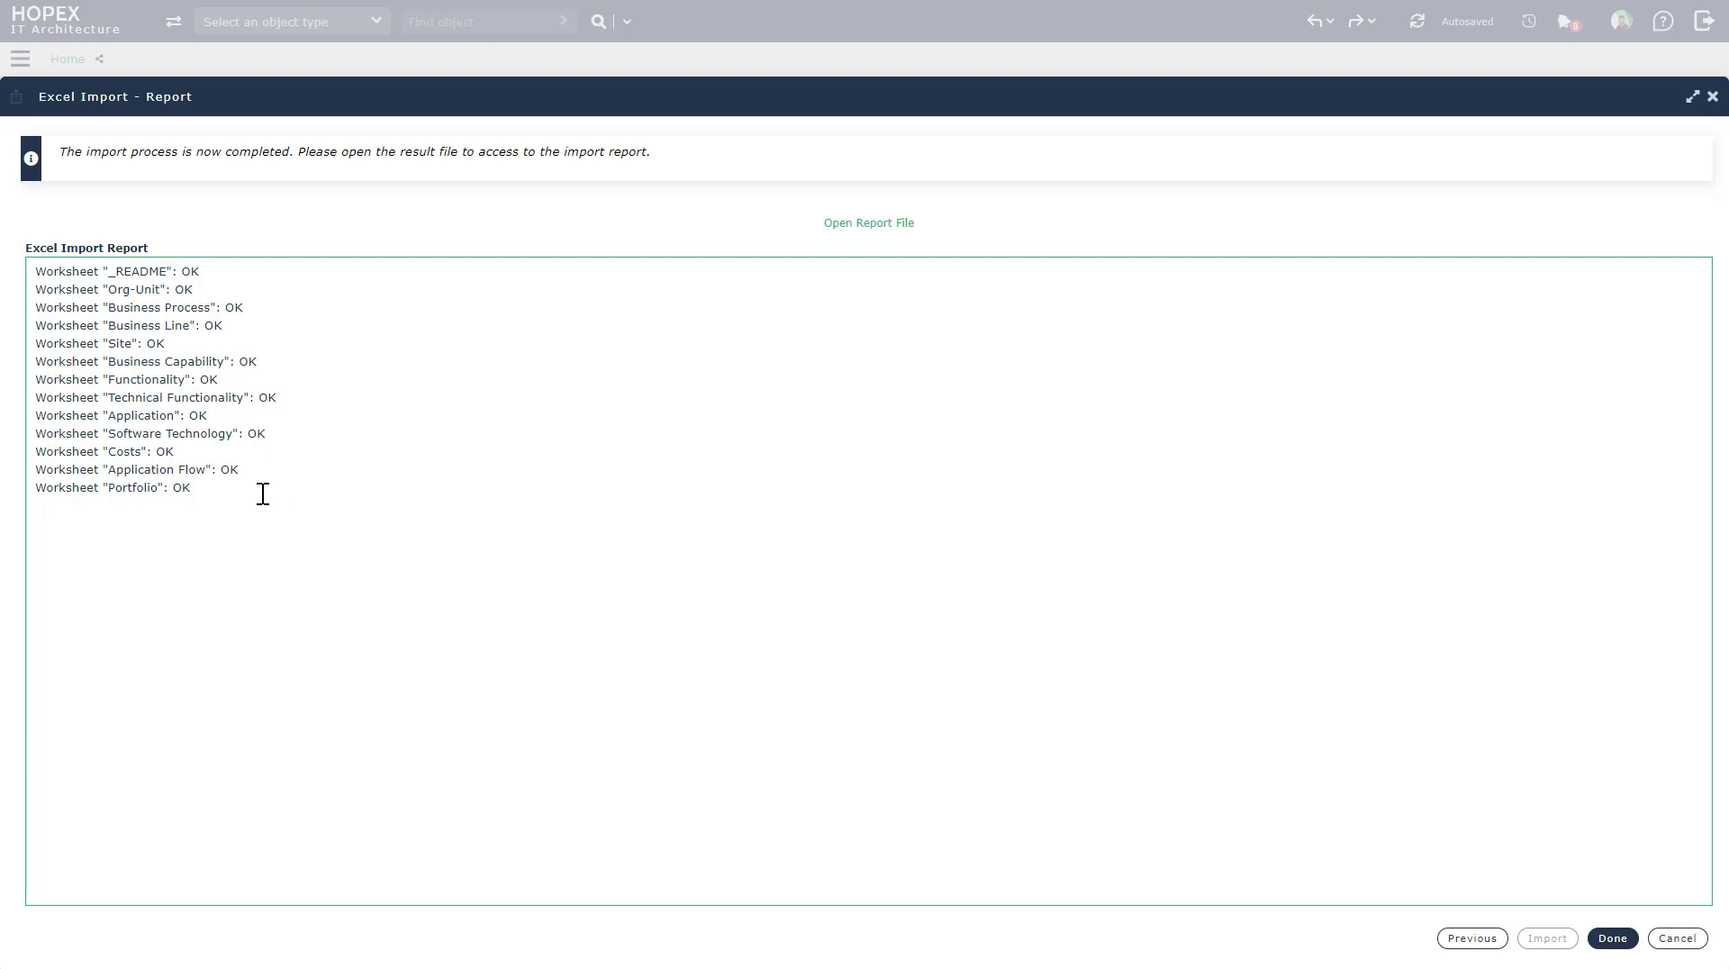
{"action": "left_click_drag", "start_coordinate": [263, 494], "coordinate": [31, 251]}
{"action": "left_click", "coordinate": [323, 428]}
{"action": "left_click", "coordinate": [1611, 941]}
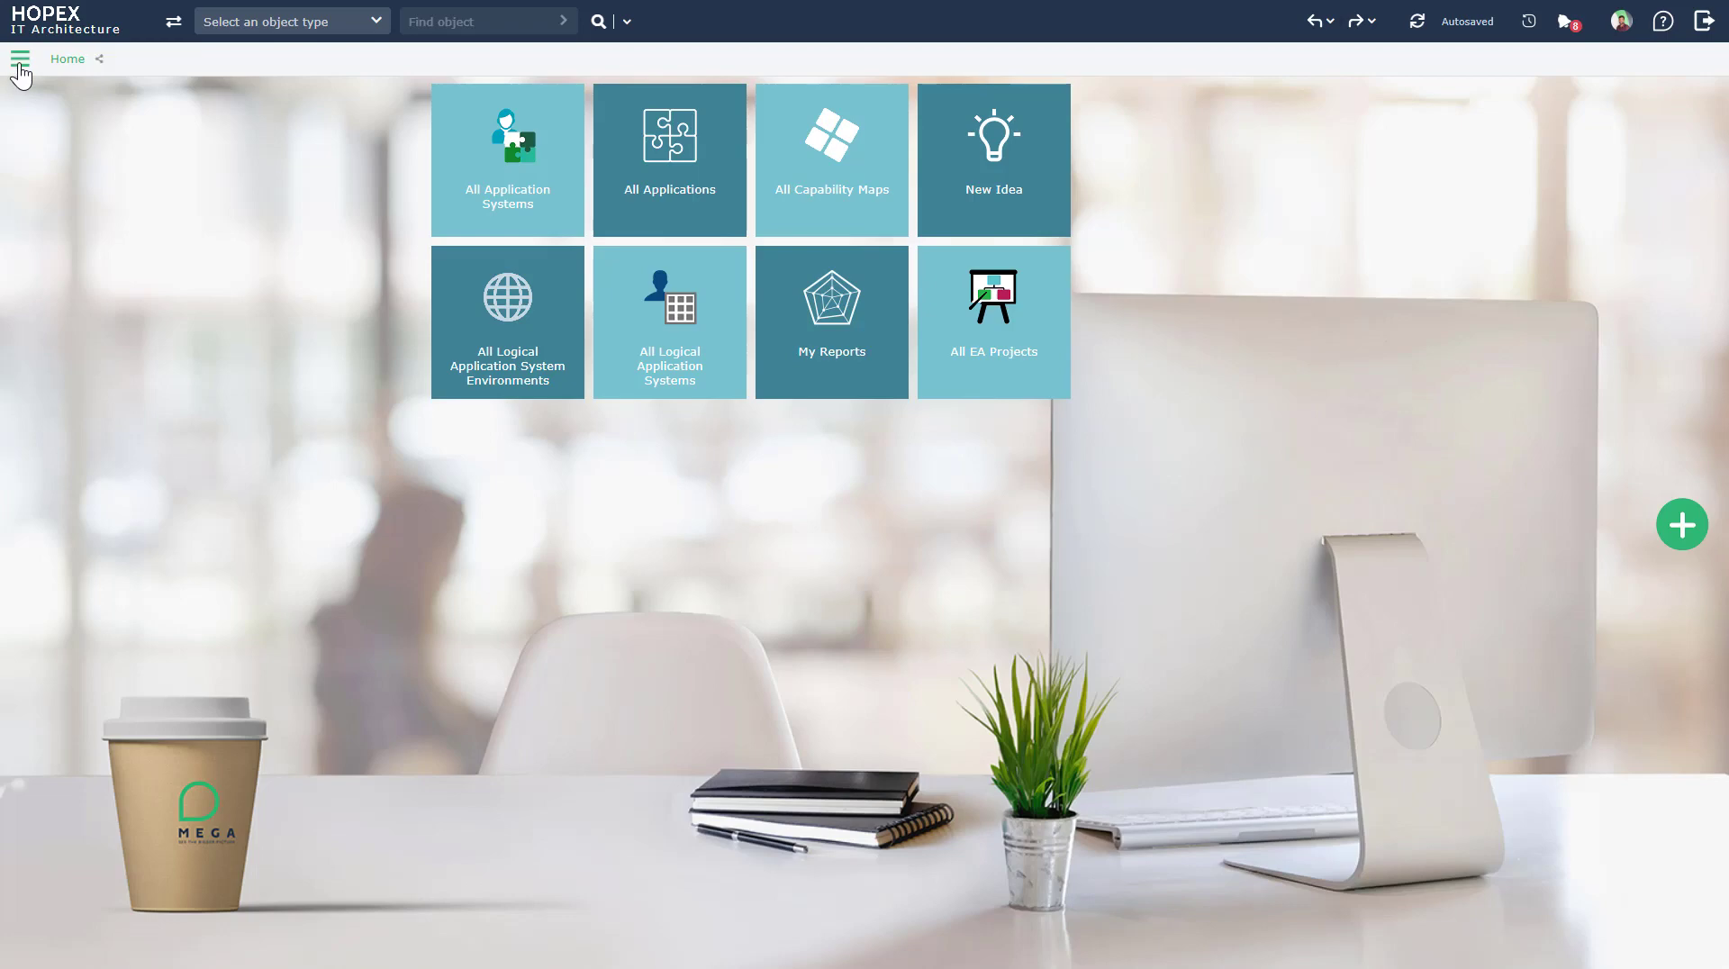
Open the list of all applications and look over the imported App entries
{"action": "left_click", "coordinate": [19, 65]}
{"action": "left_click", "coordinate": [112, 215]}
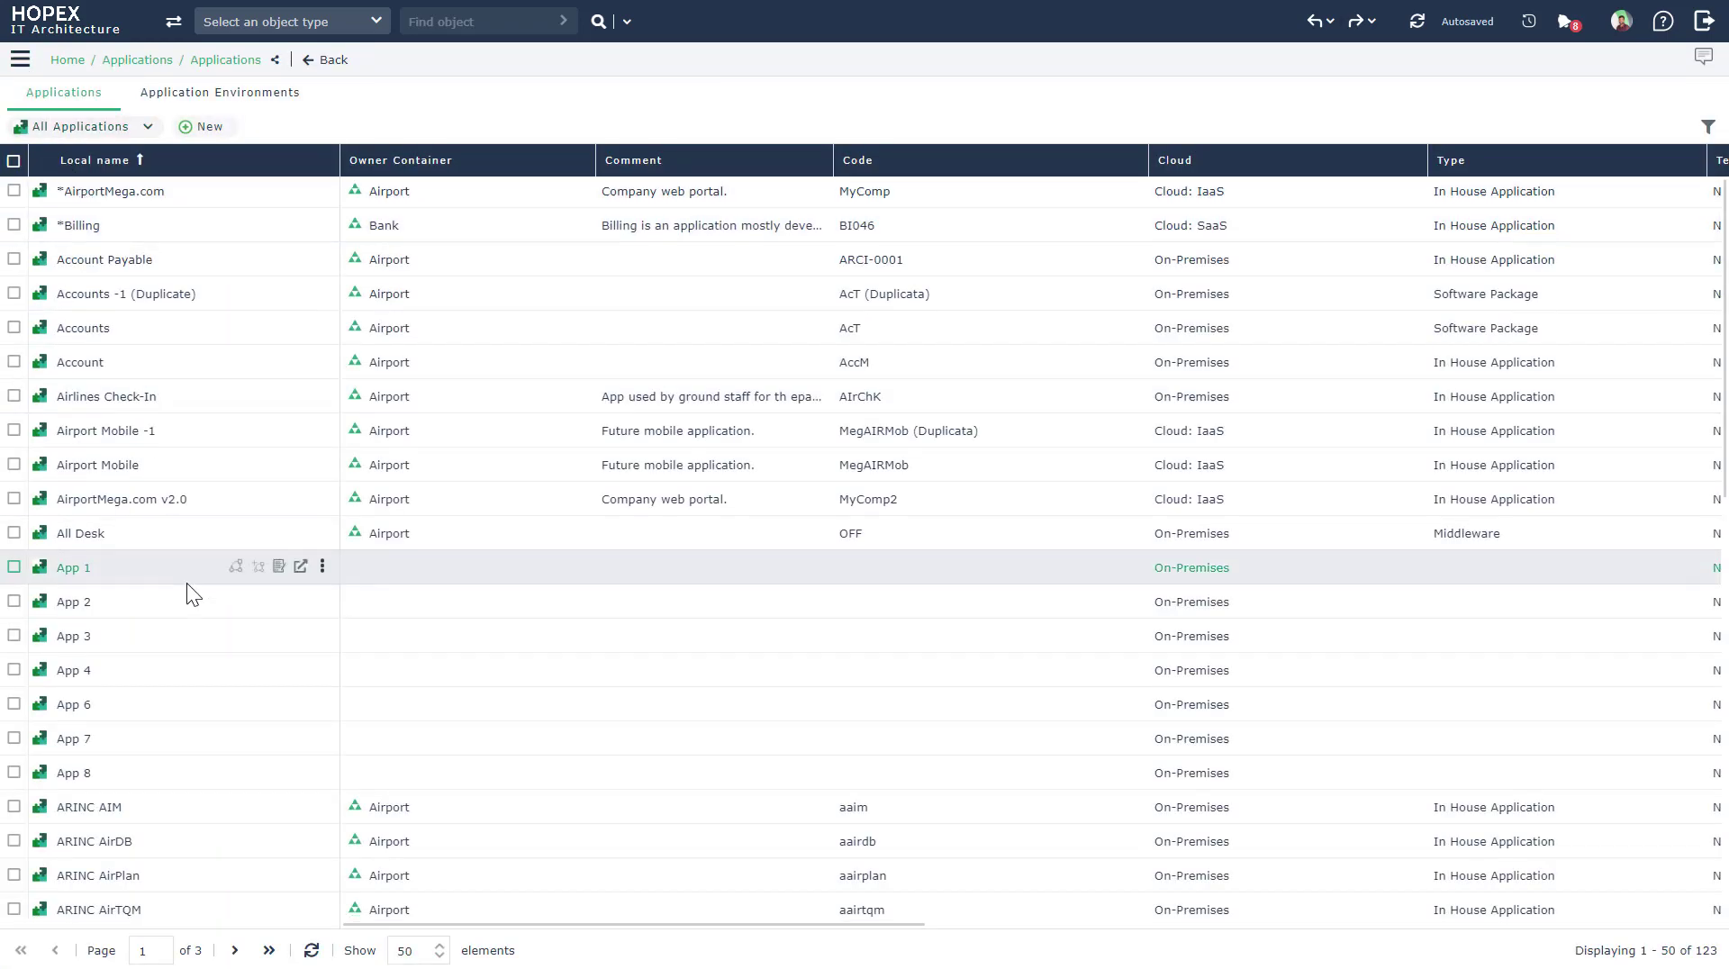
{"action": "scroll", "coordinate": [187, 581], "scroll_direction": "down", "scroll_amount": 2}
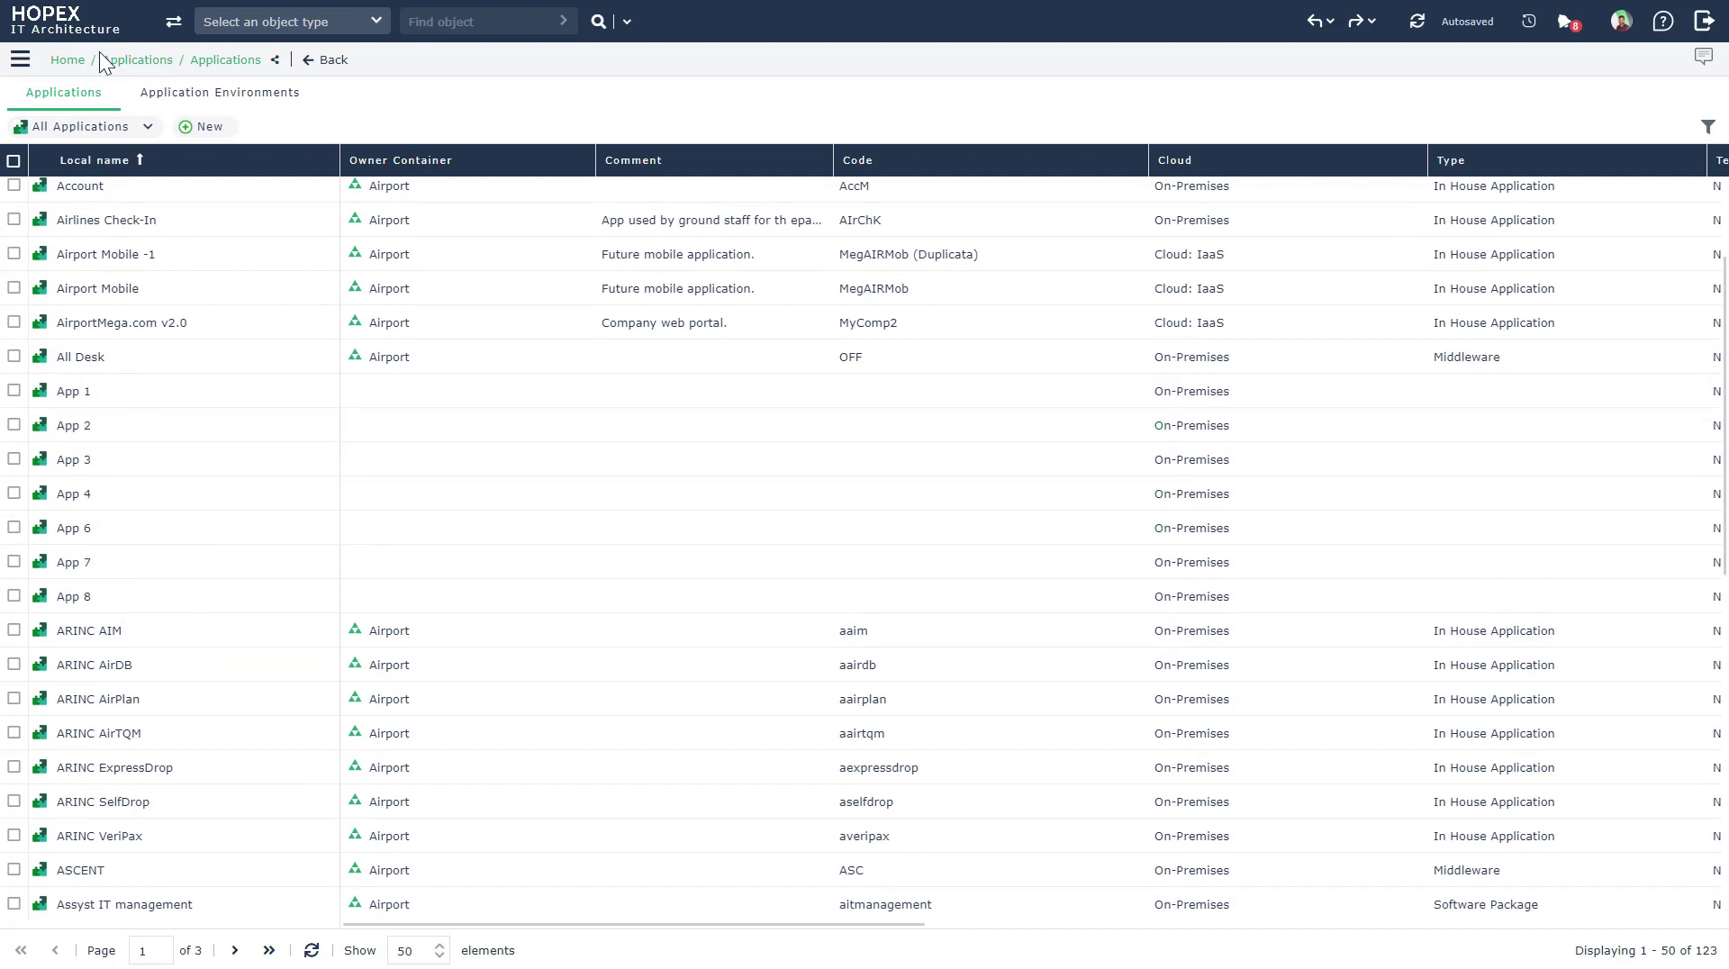
Create a new application environment with App 1 as its subject
{"action": "left_click", "coordinate": [218, 99]}
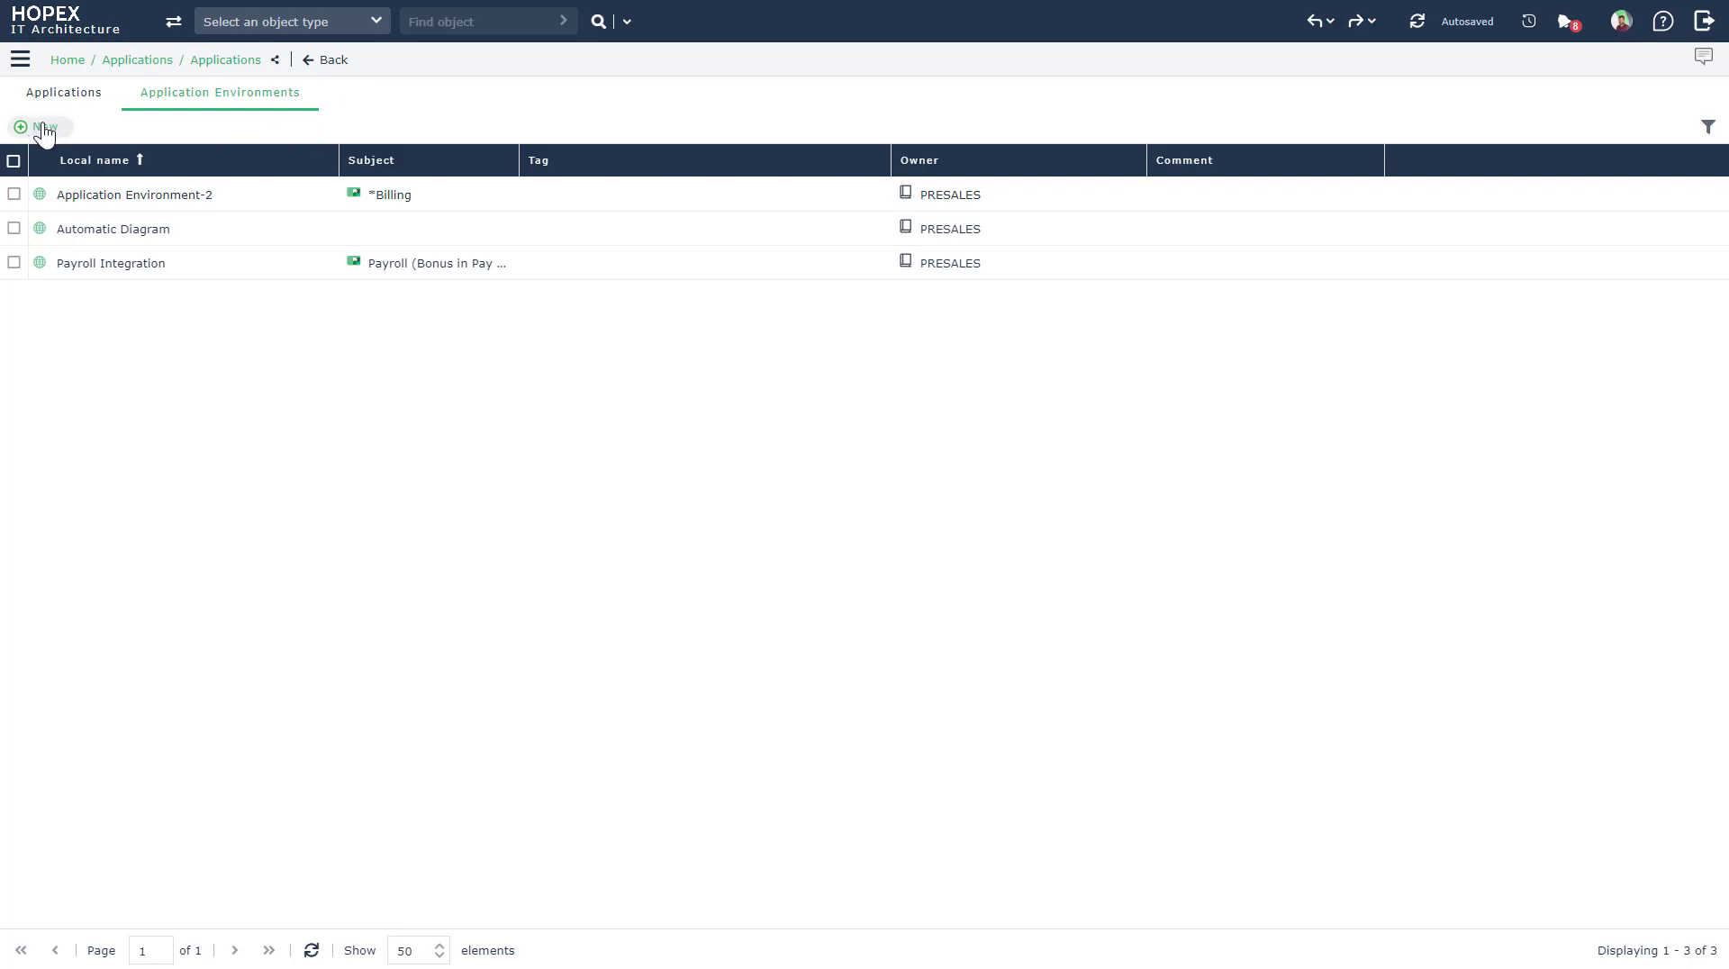
{"action": "left_click", "coordinate": [44, 130]}
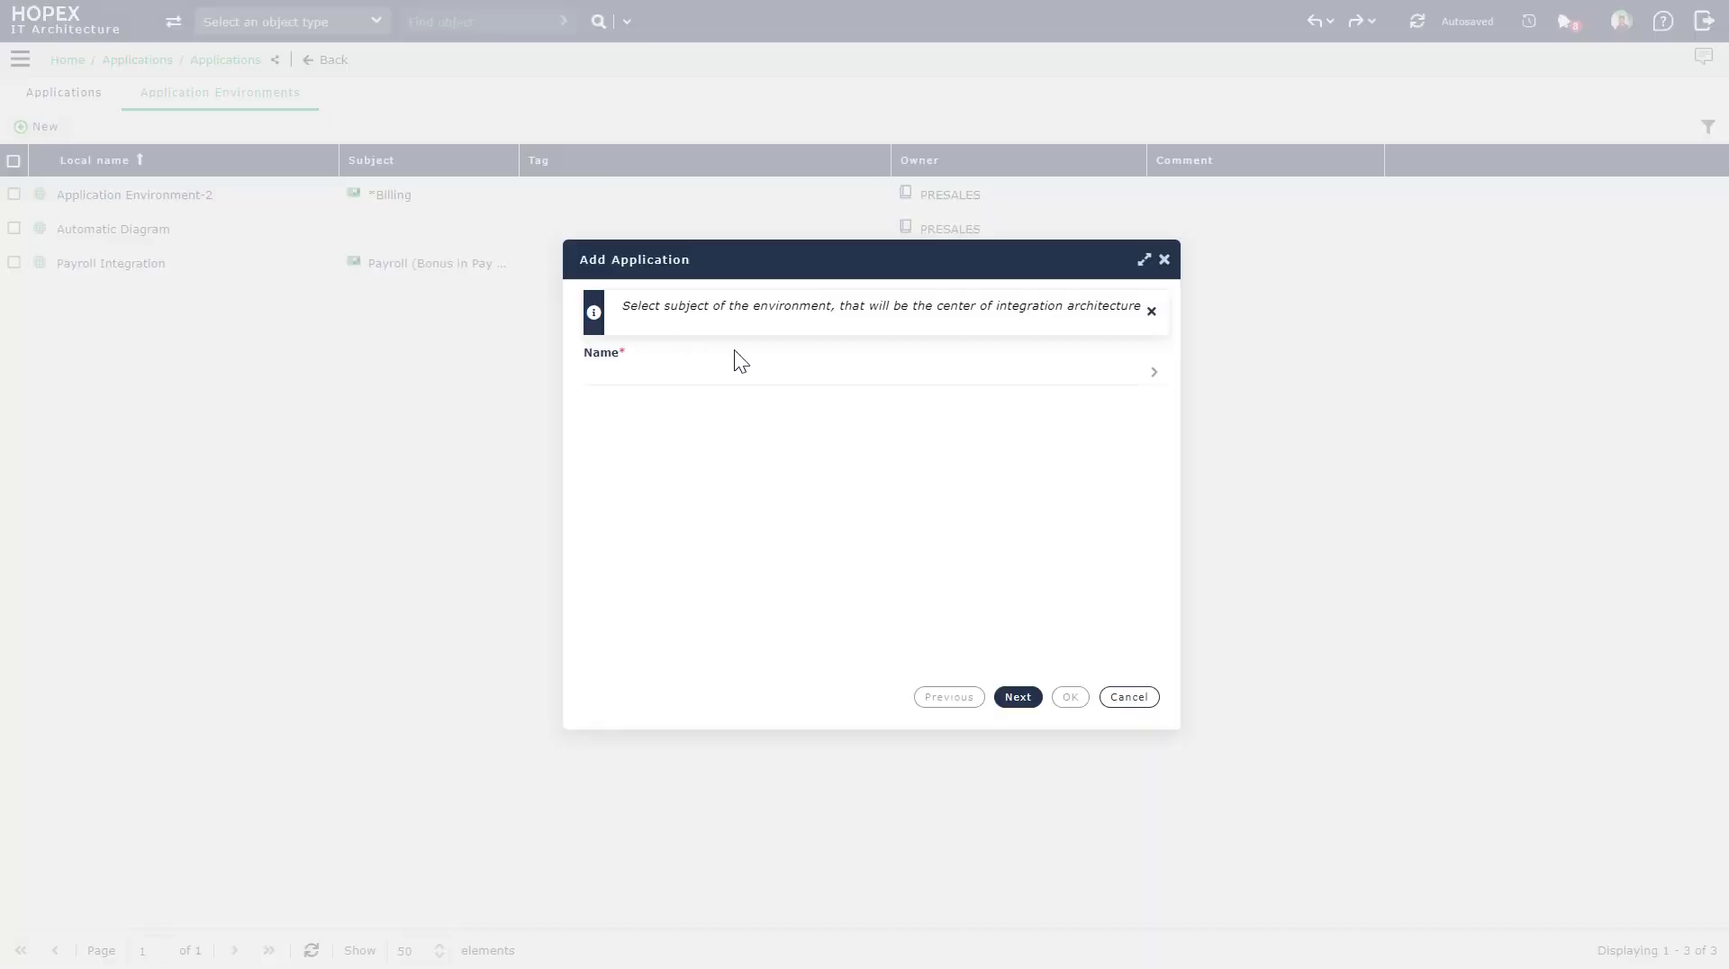
{"action": "left_click", "coordinate": [1075, 369]}
{"action": "type", "text": "app 1"}
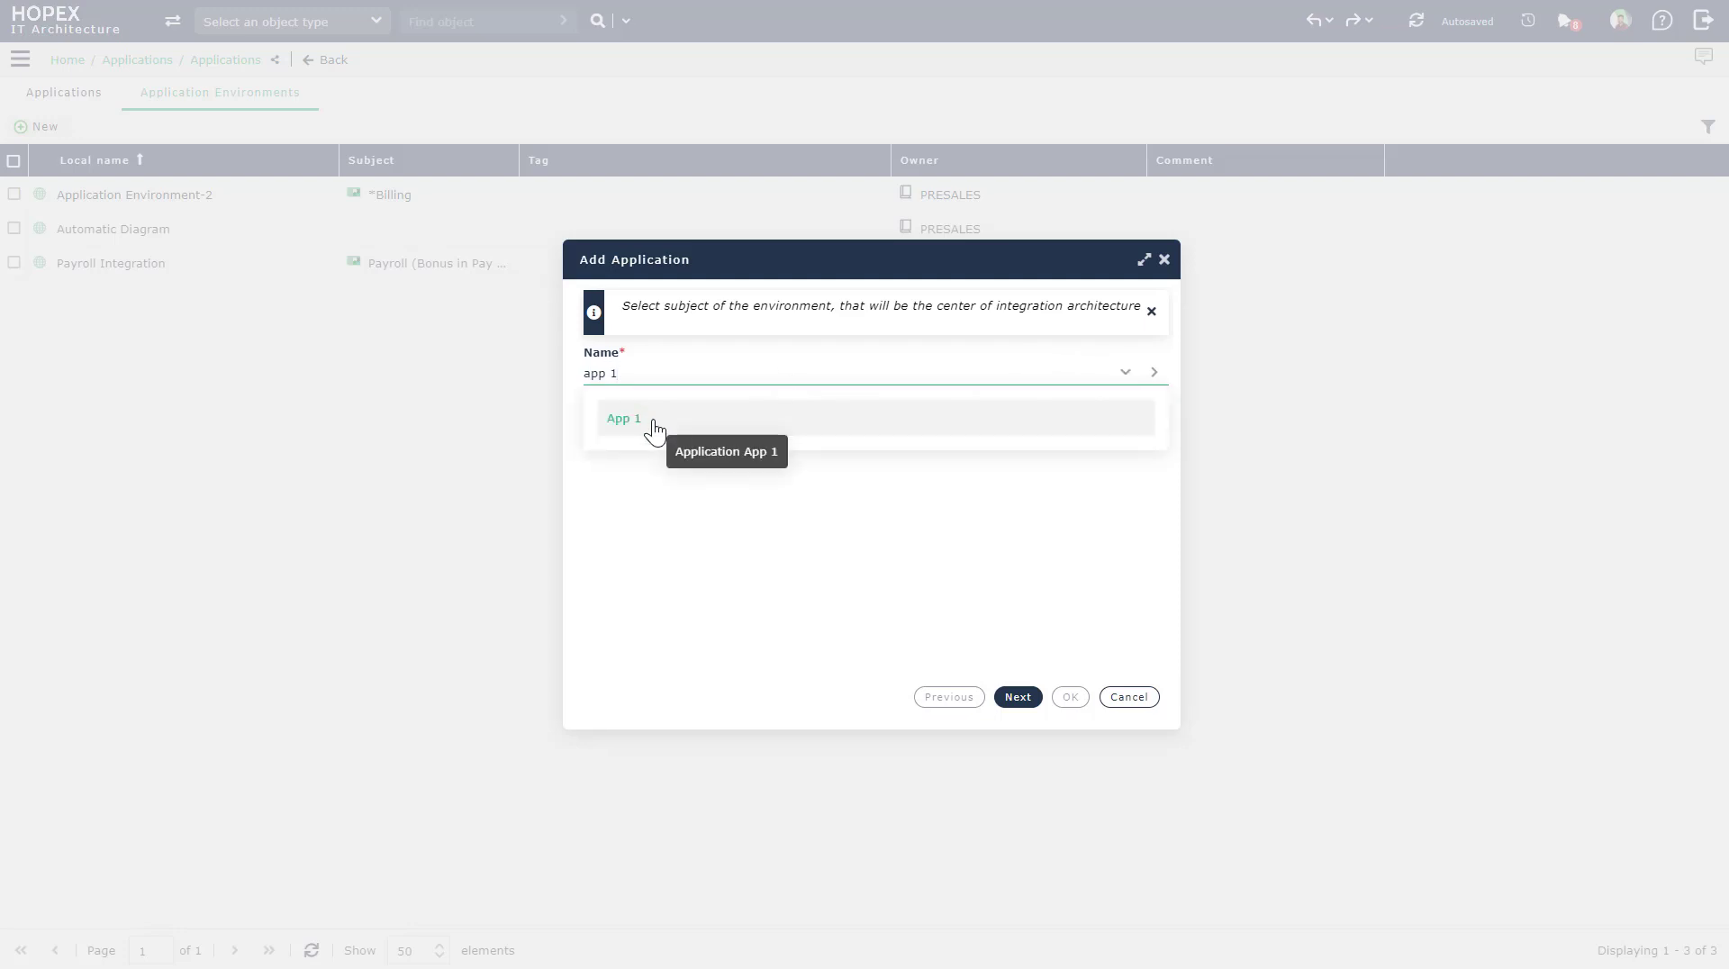
{"action": "left_click", "coordinate": [653, 423]}
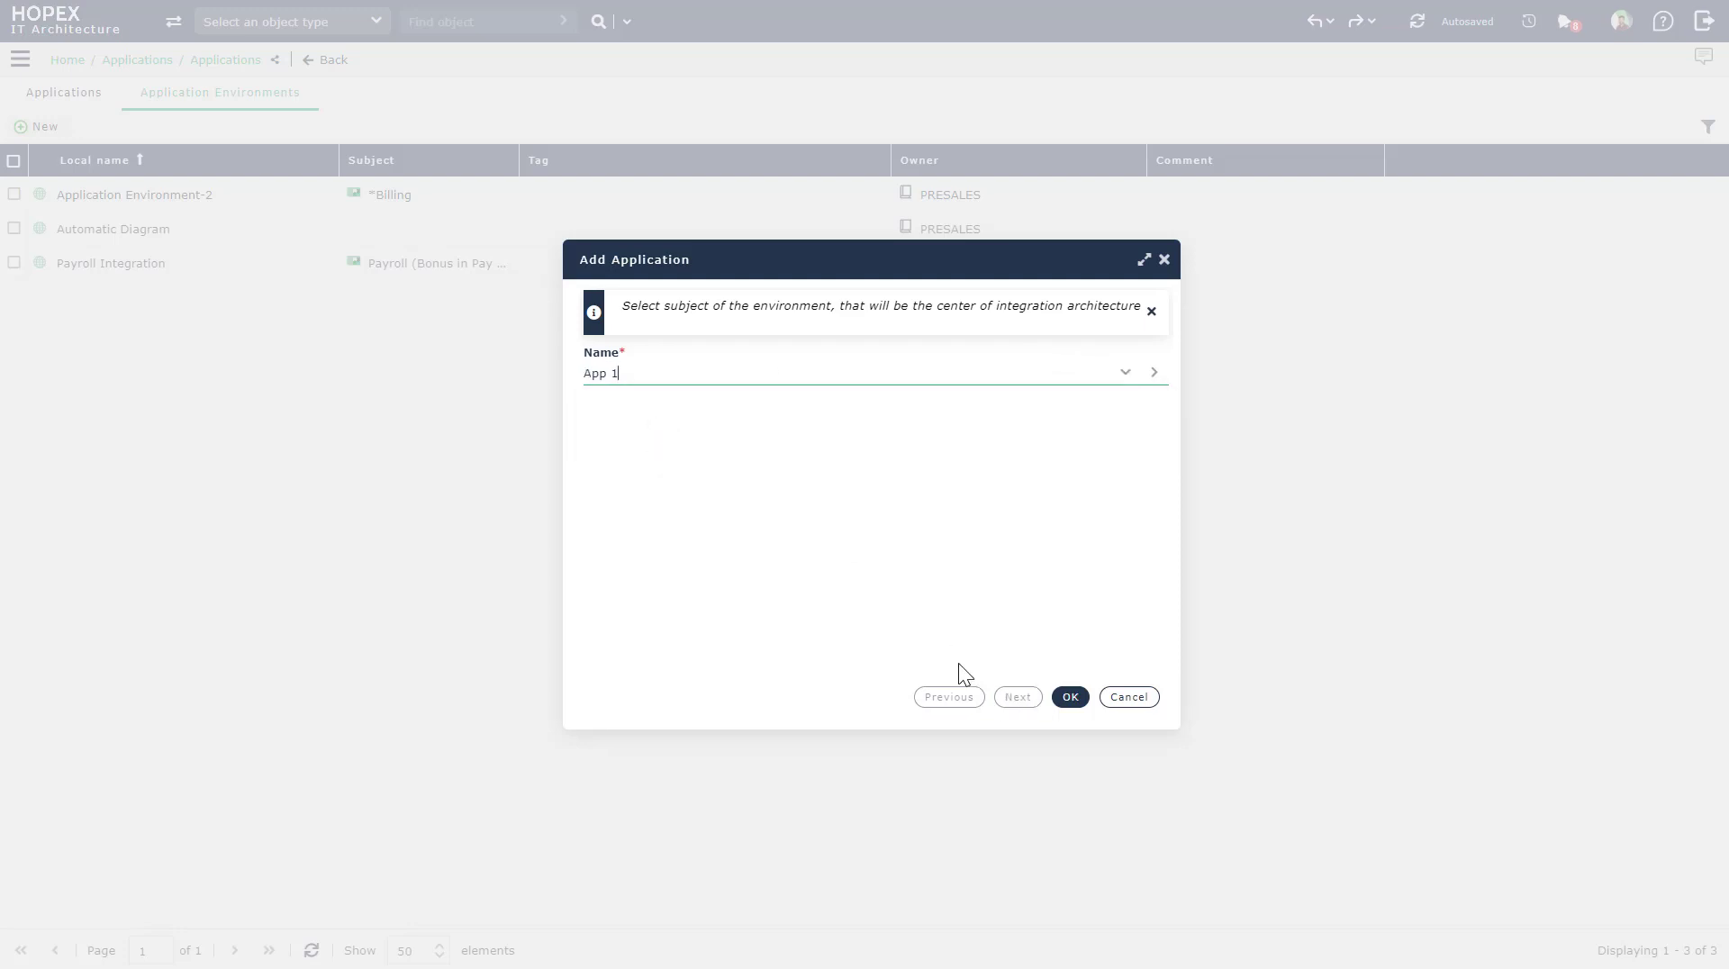
{"action": "left_click", "coordinate": [1069, 697]}
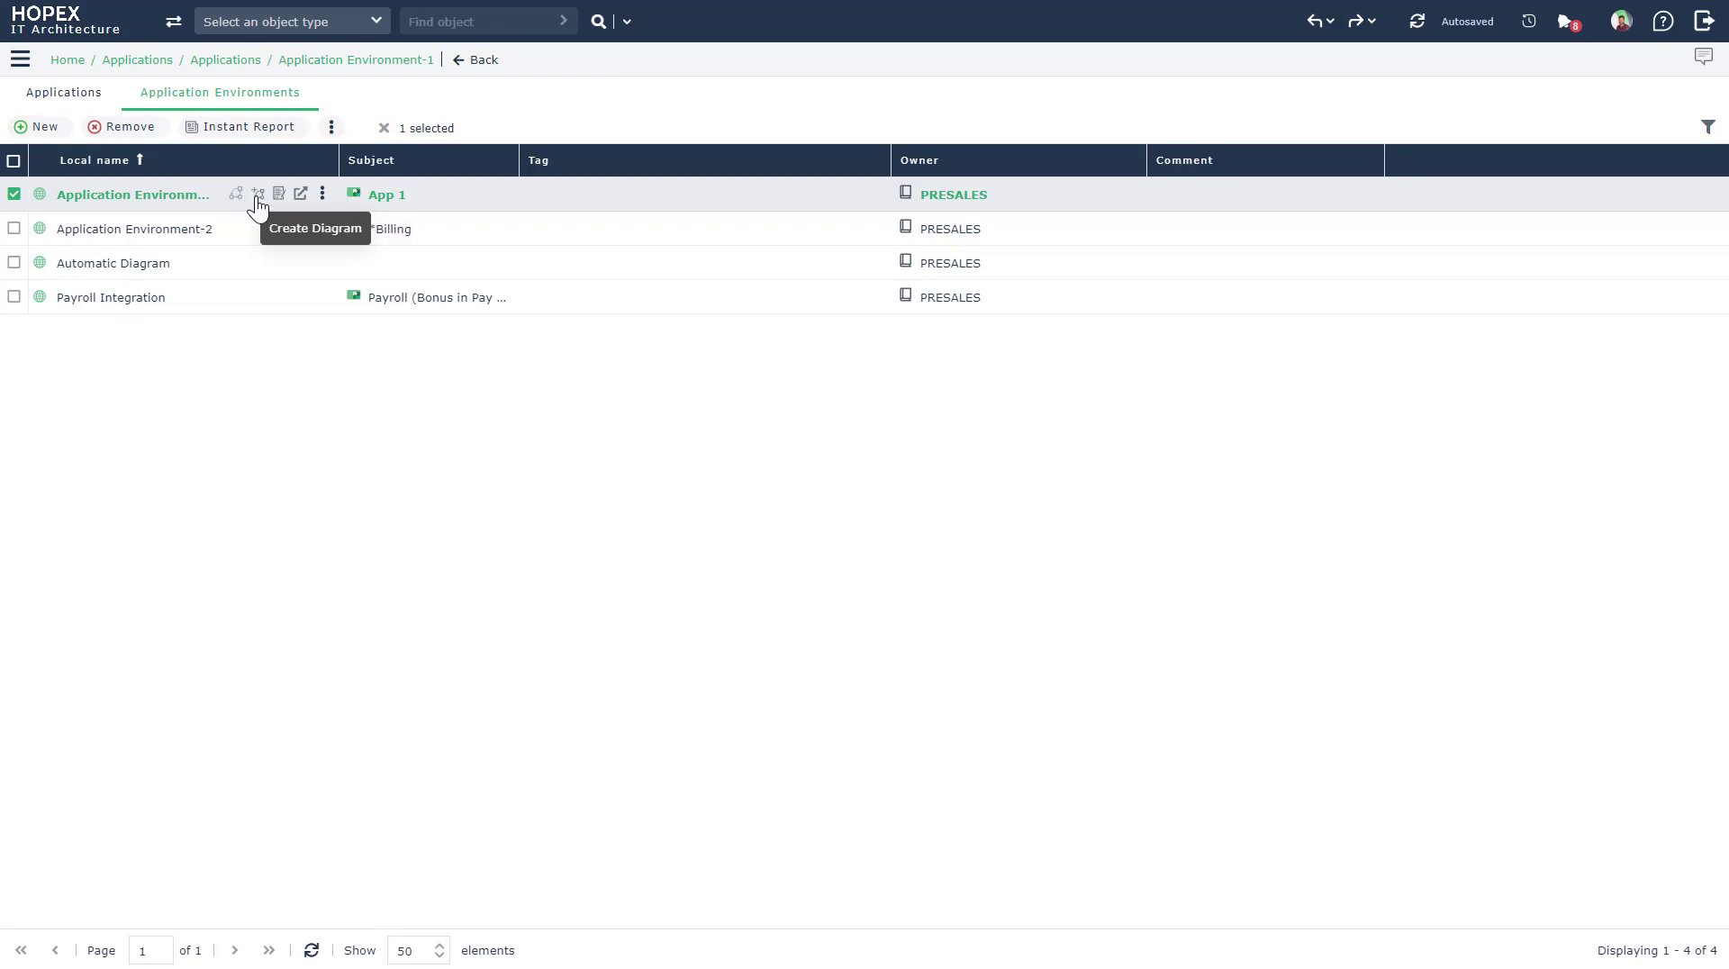
Create an initialized Scenario of Application Environment Flows Diagram for the App 1 environment
{"action": "left_click", "coordinate": [258, 196]}
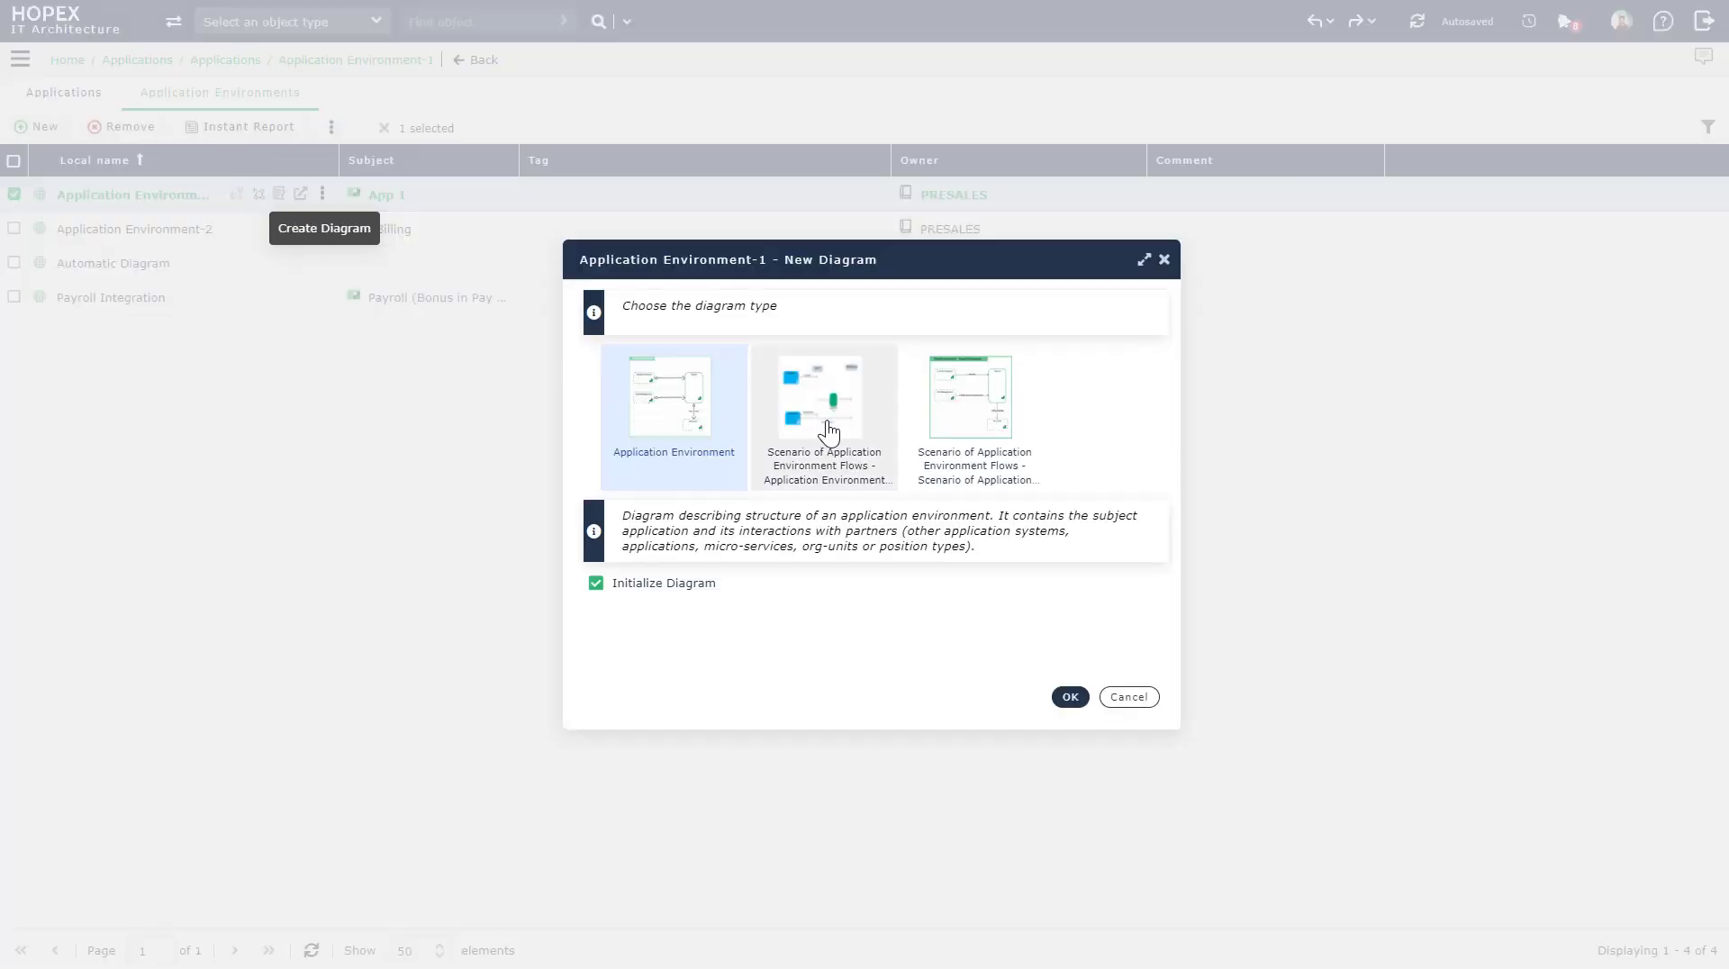
{"action": "left_click", "coordinate": [971, 435]}
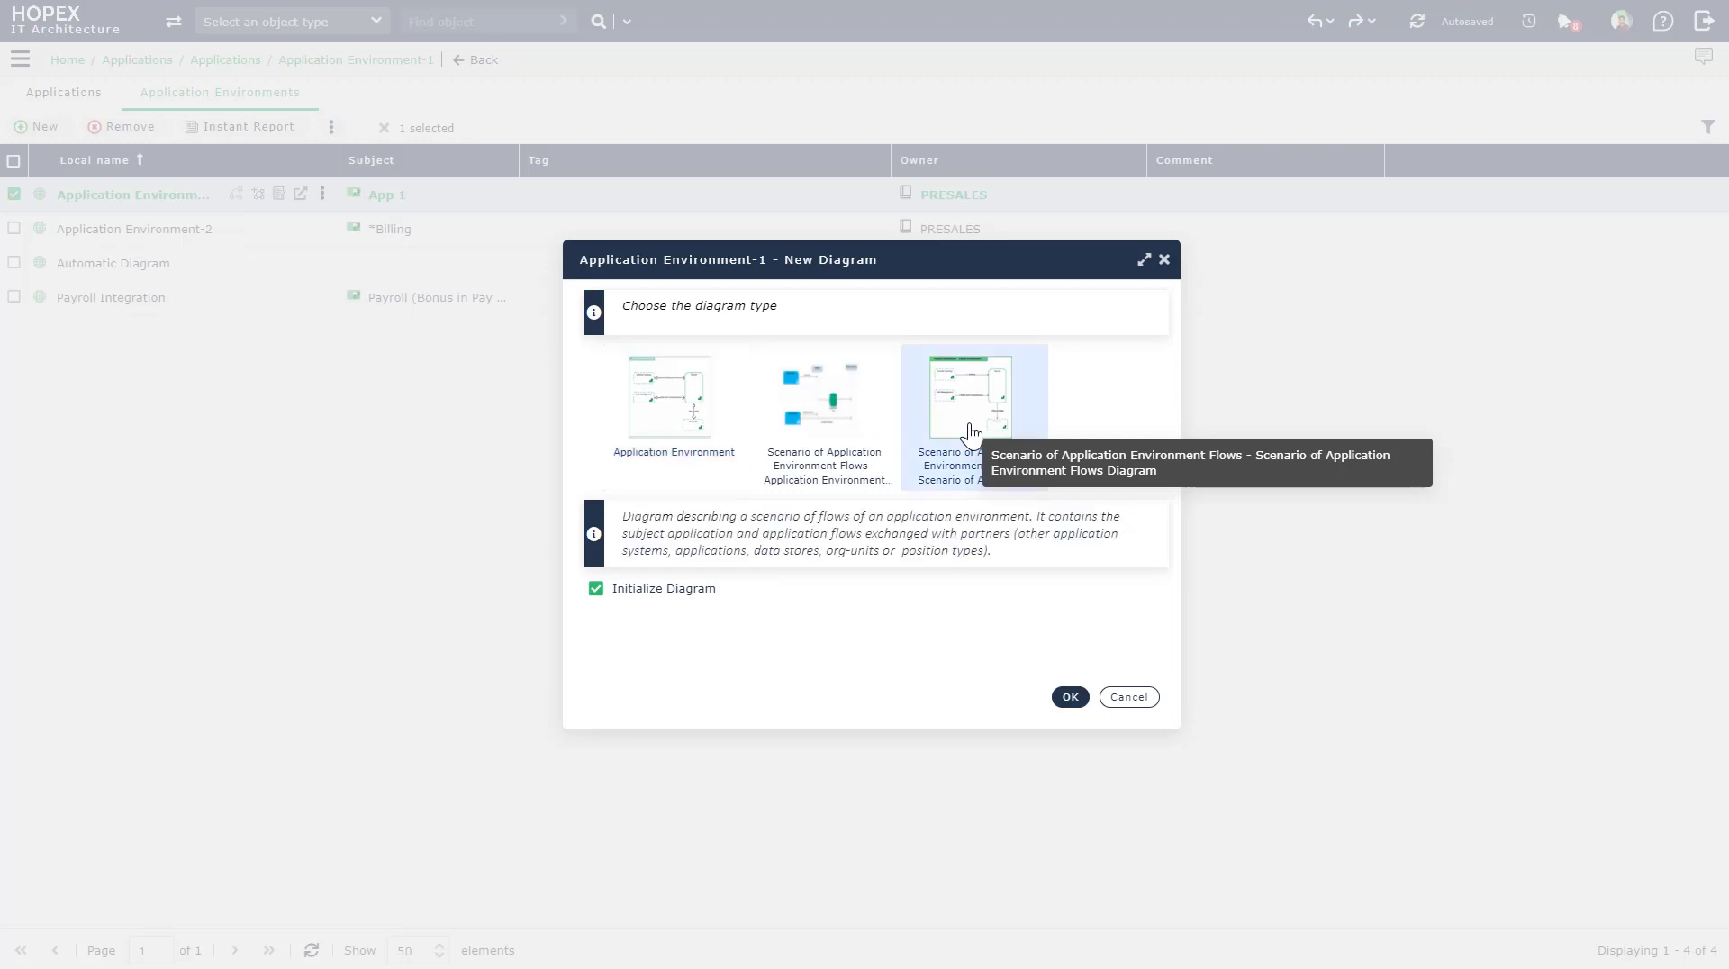
{"action": "left_click", "coordinate": [1073, 700]}
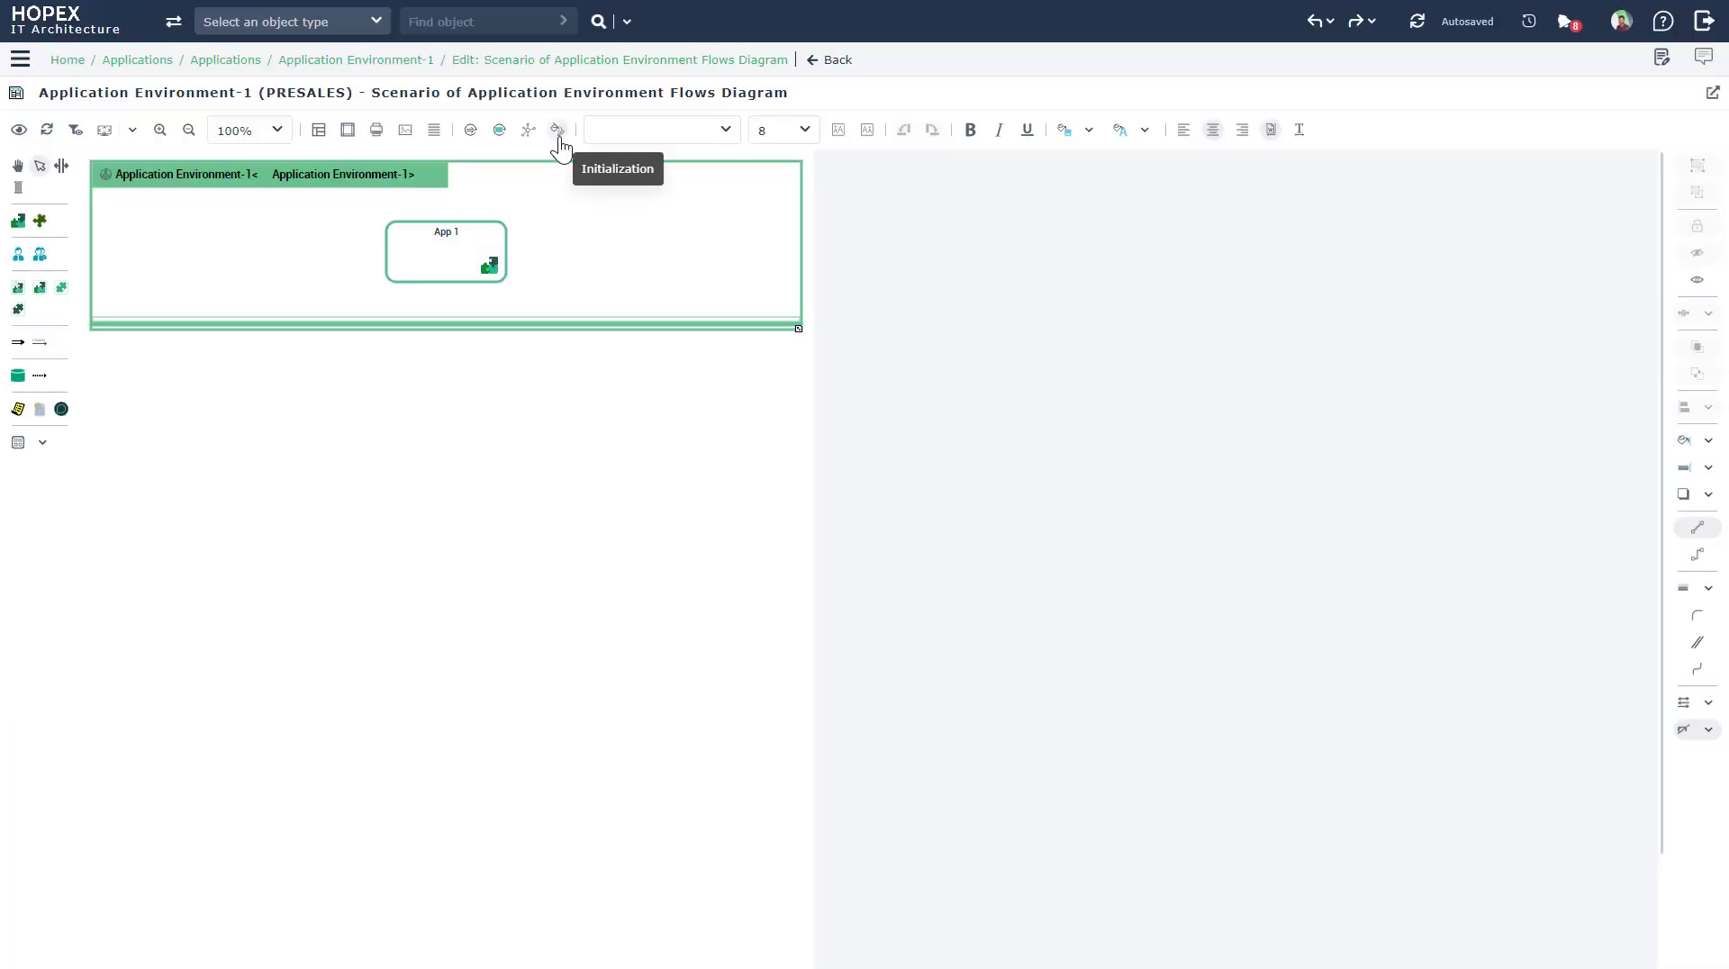
Initialize the diagram with App 1 and all its partner applications and flows, using auto layout
{"action": "left_click", "coordinate": [558, 131]}
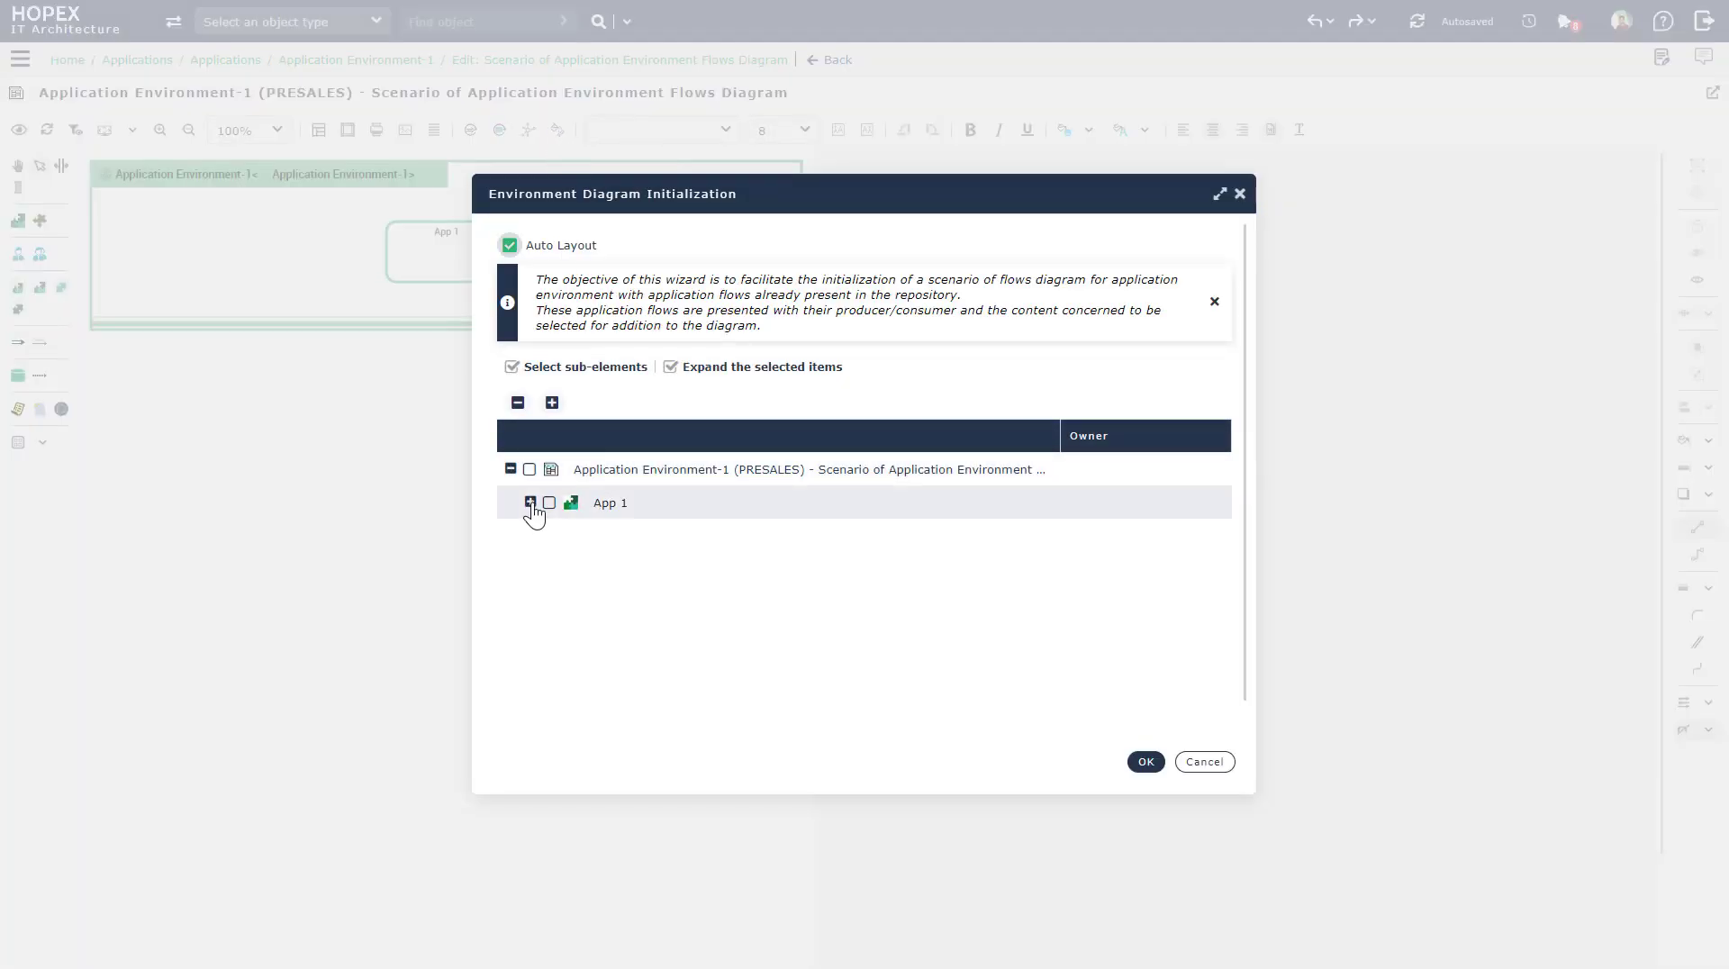
{"action": "left_click", "coordinate": [530, 502]}
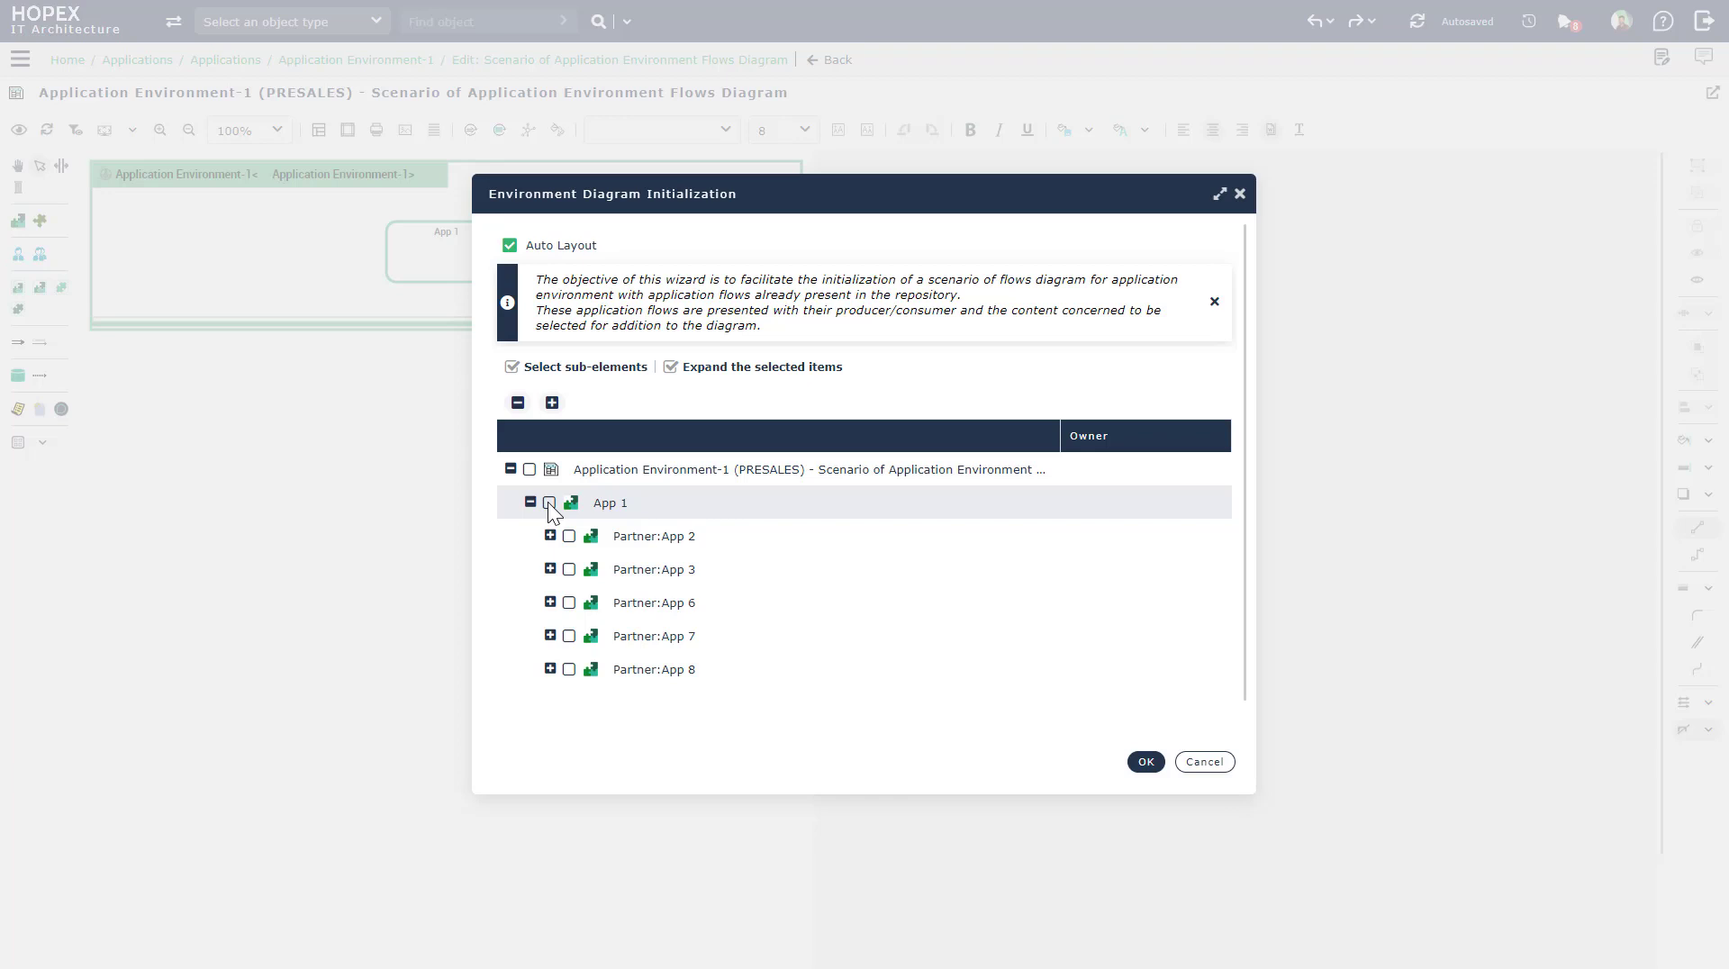
{"action": "left_click", "coordinate": [549, 502]}
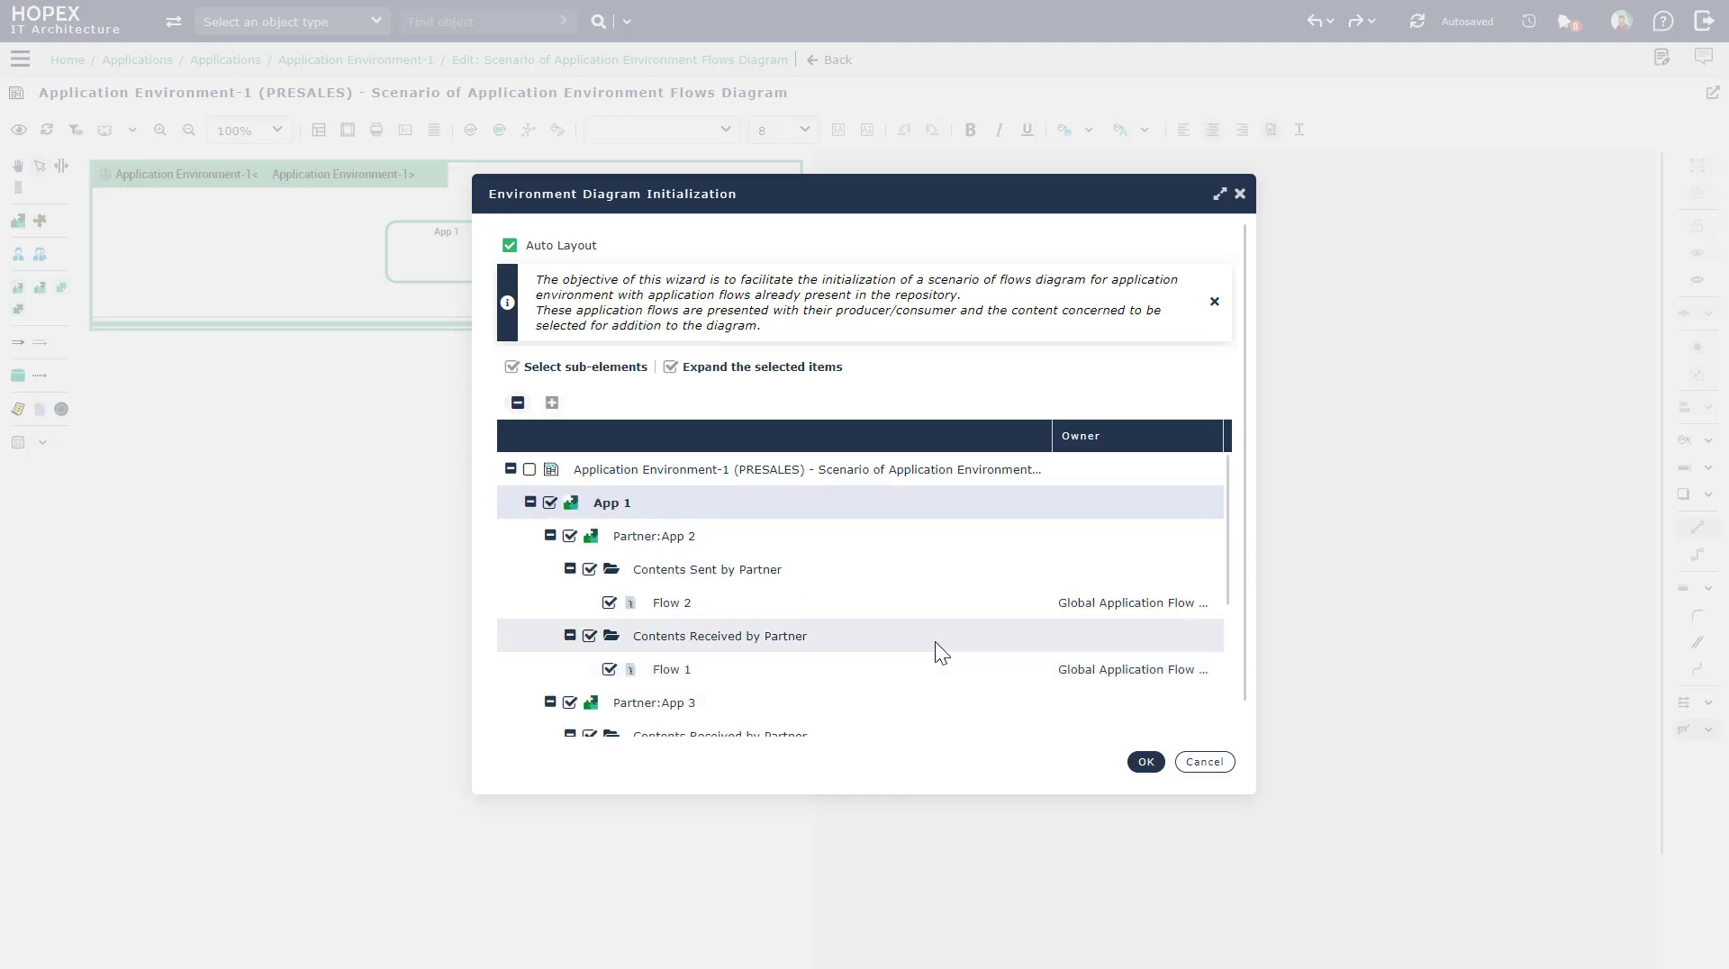
{"action": "scroll", "coordinate": [936, 653], "scroll_direction": "down", "scroll_amount": 1}
{"action": "scroll", "coordinate": [945, 657], "scroll_direction": "down", "scroll_amount": 1}
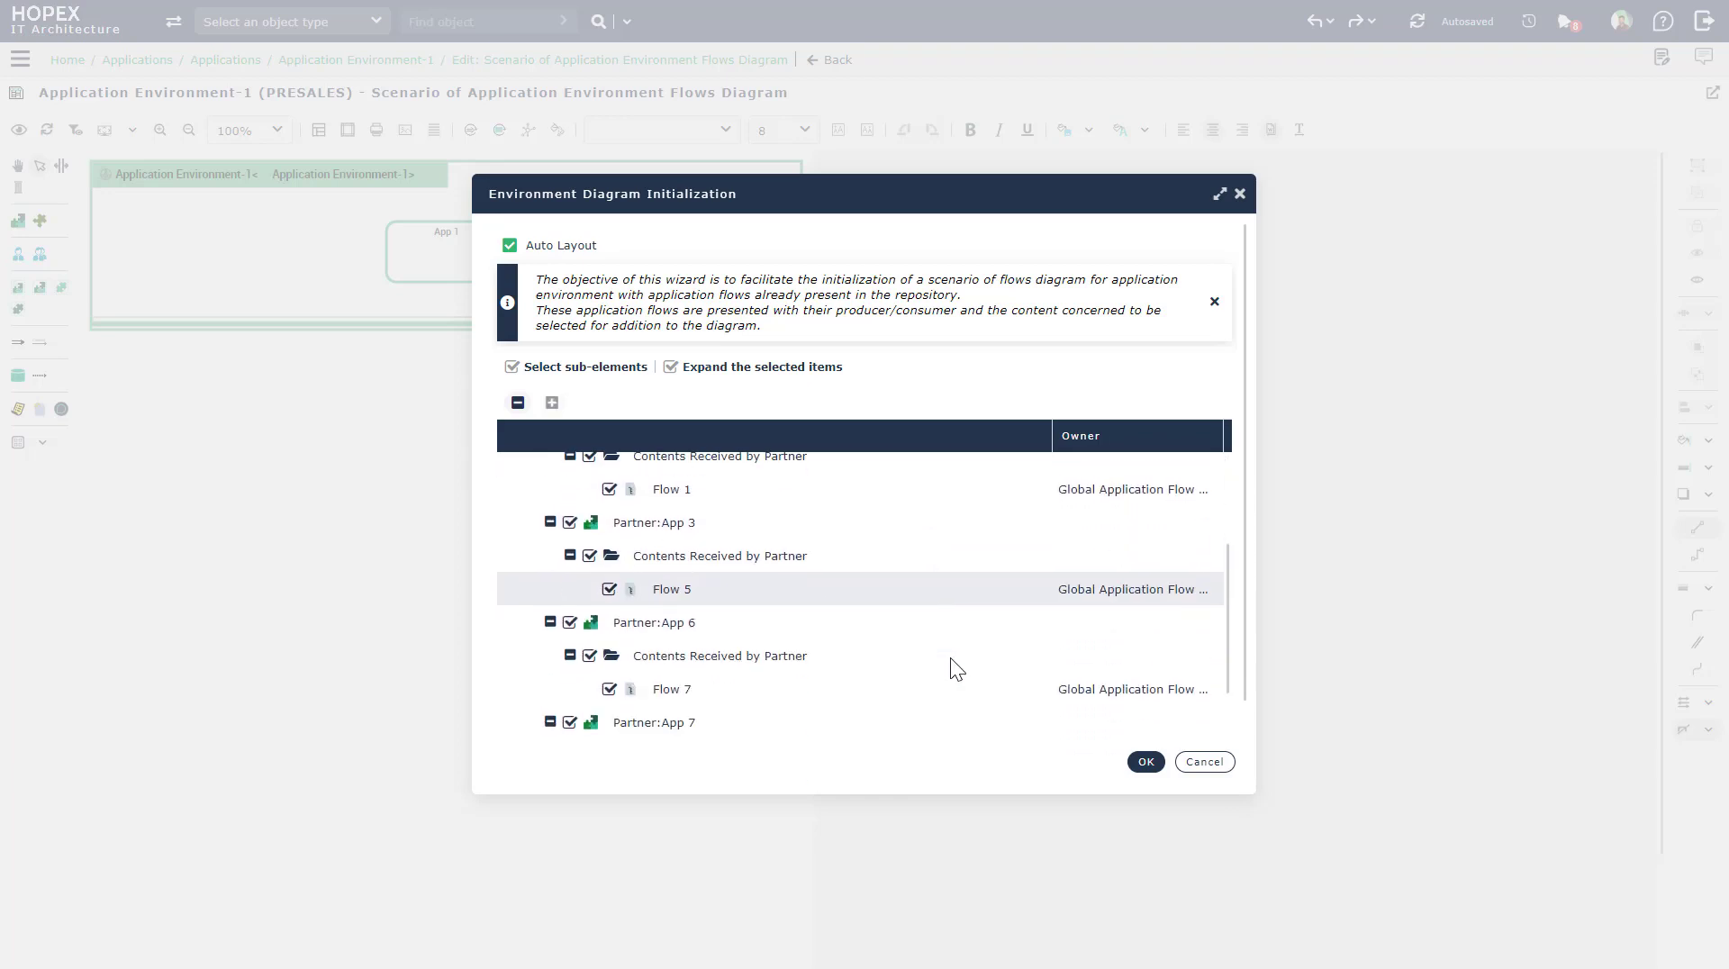
{"action": "left_click", "coordinate": [1146, 762]}
{"action": "left_click", "coordinate": [825, 531]}
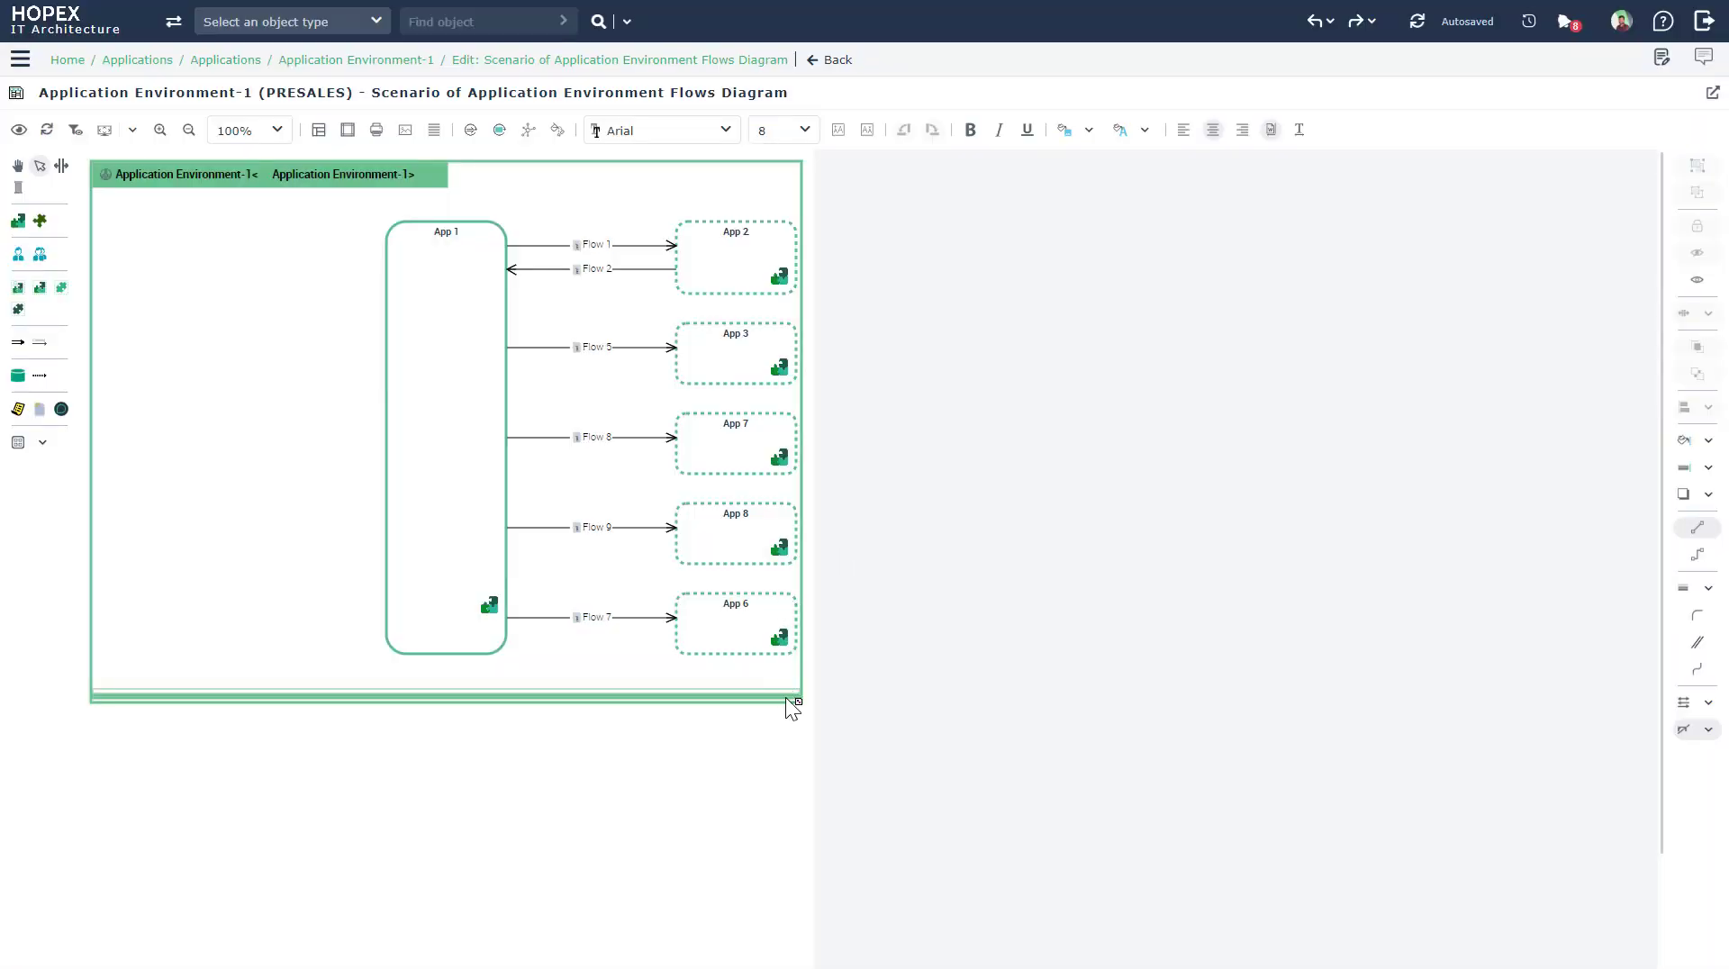
Enlarge the environment frame around App 1 and its partner applications, and look over the diagram in view mode
{"action": "left_click_drag", "start_coordinate": [786, 693], "coordinate": [943, 793]}
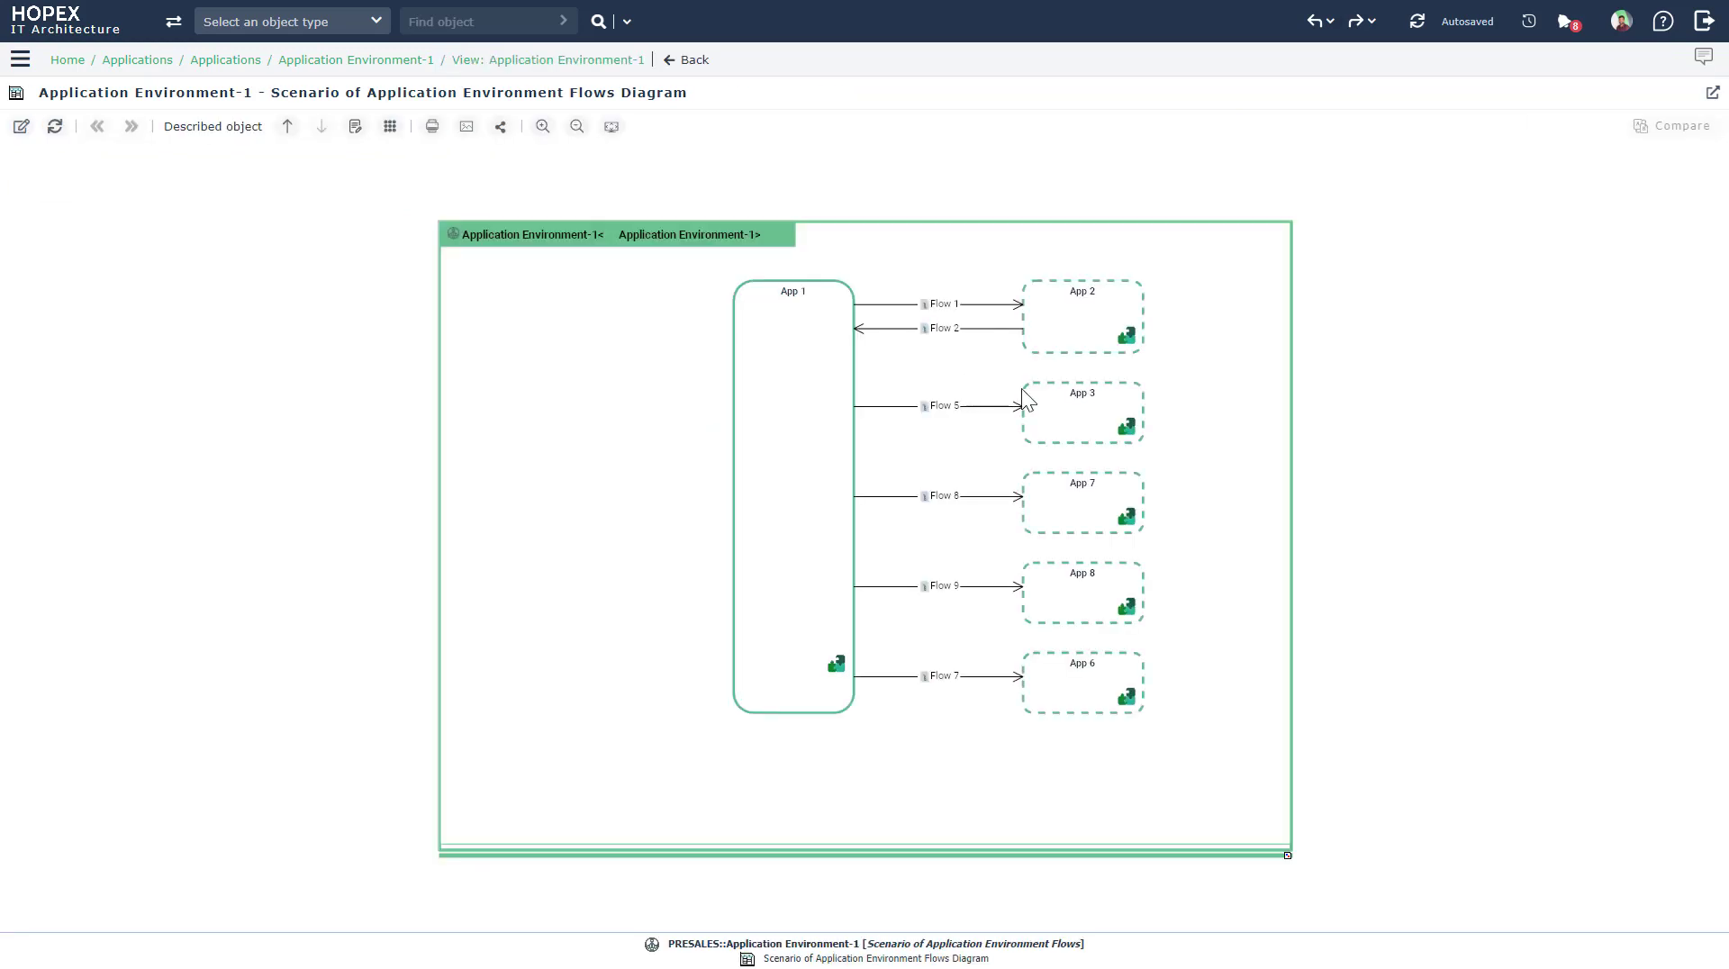
{"action": "scroll", "coordinate": [1021, 387], "scroll_direction": "up", "scroll_amount": 5}
{"action": "scroll", "coordinate": [1023, 391], "scroll_direction": "down", "scroll_amount": 1}
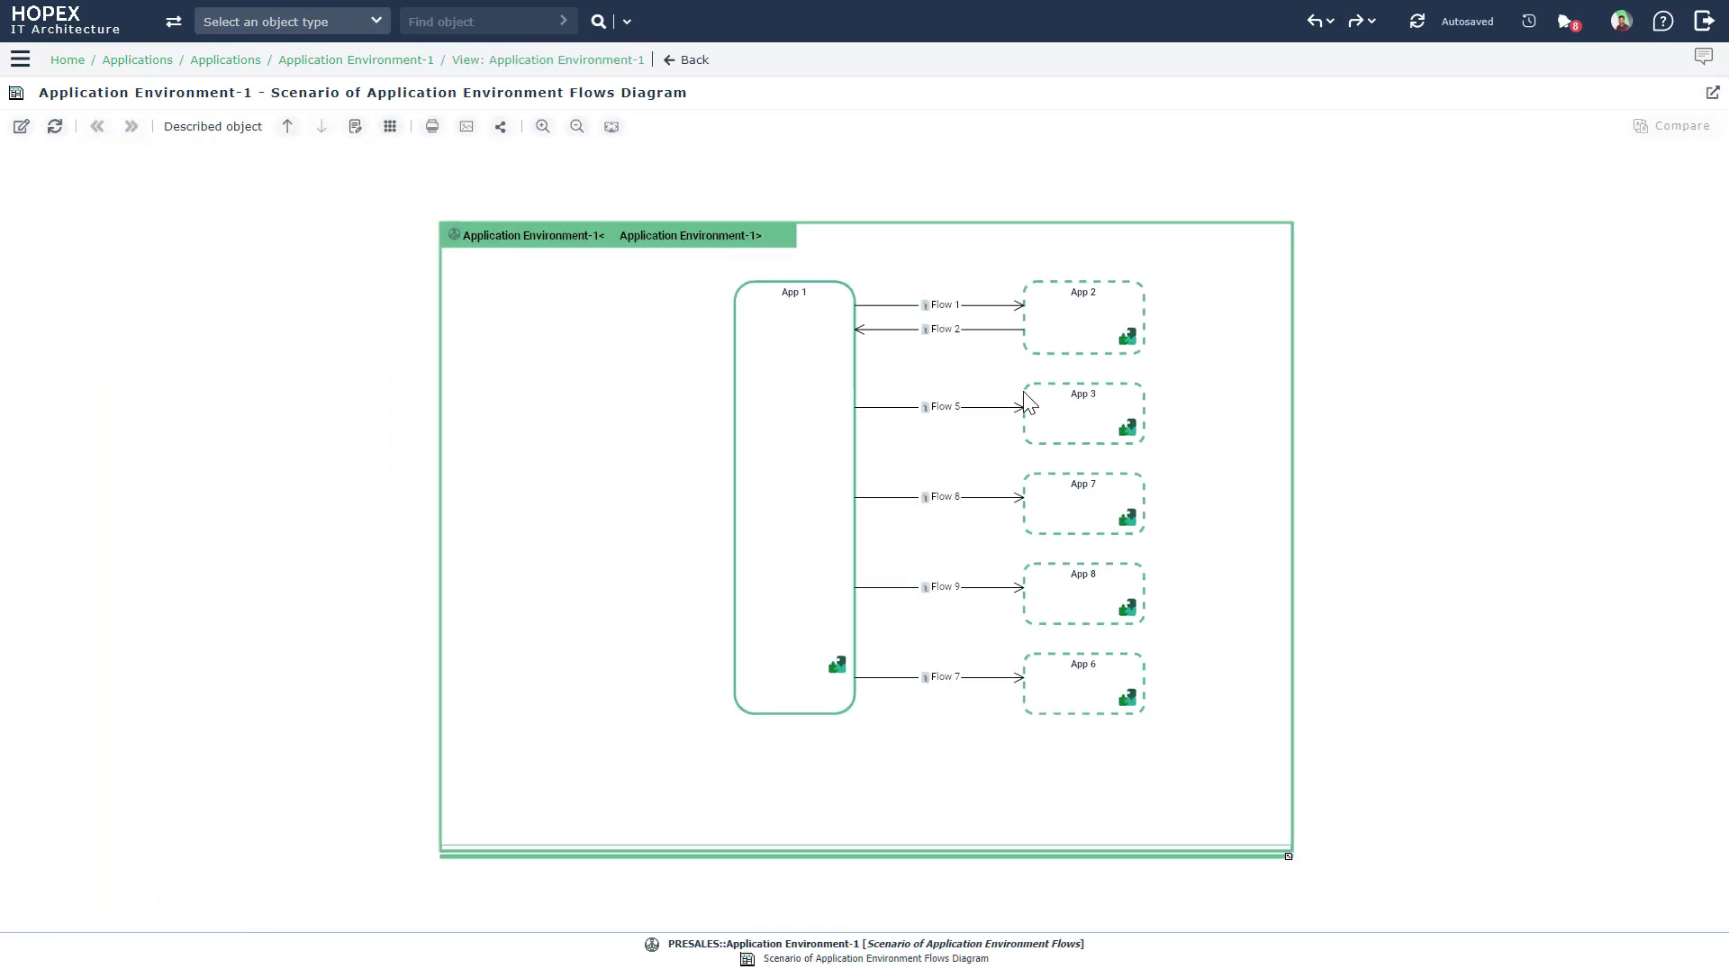